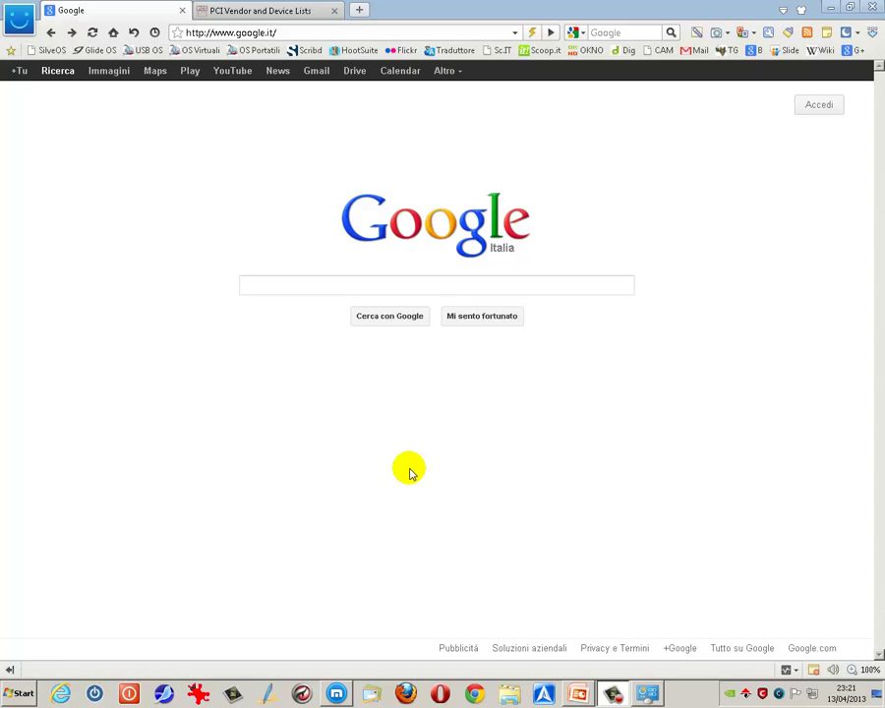
Step: Search Google for "nvidia geforce 9400 gt"
click(265, 286)
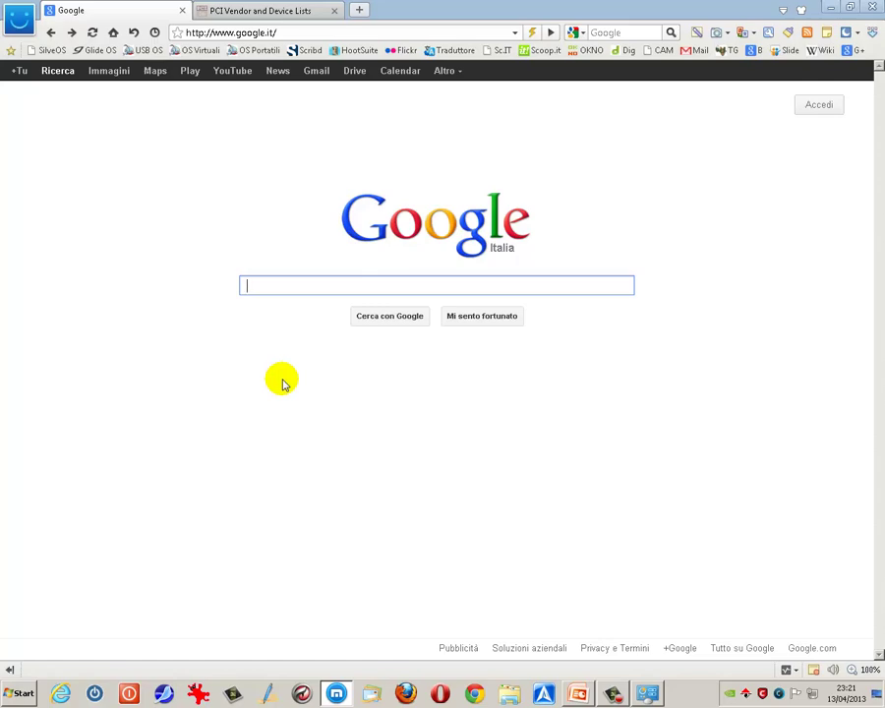
text(nvid)
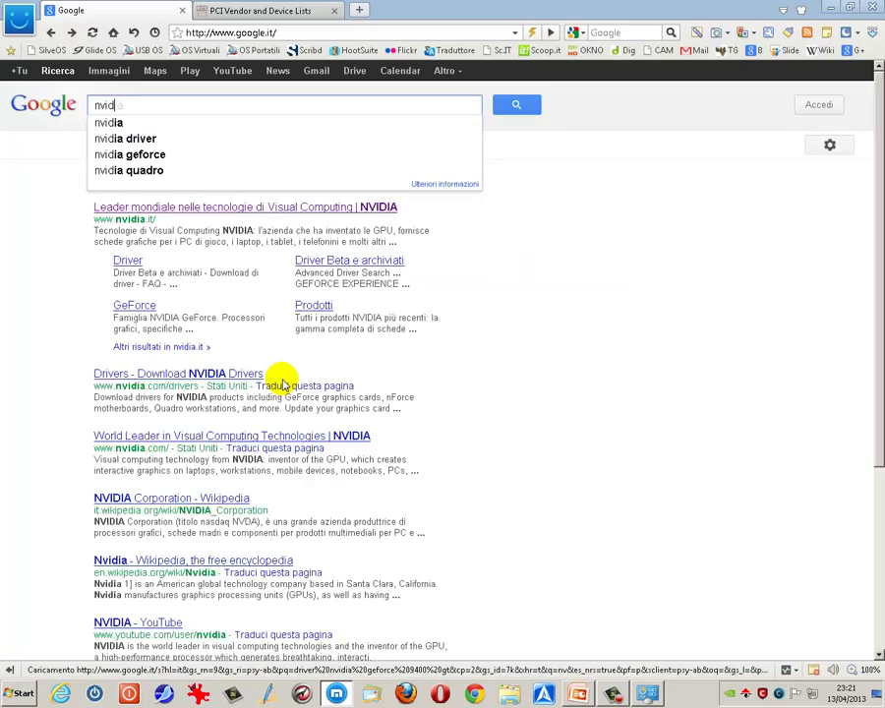
text(ia gef)
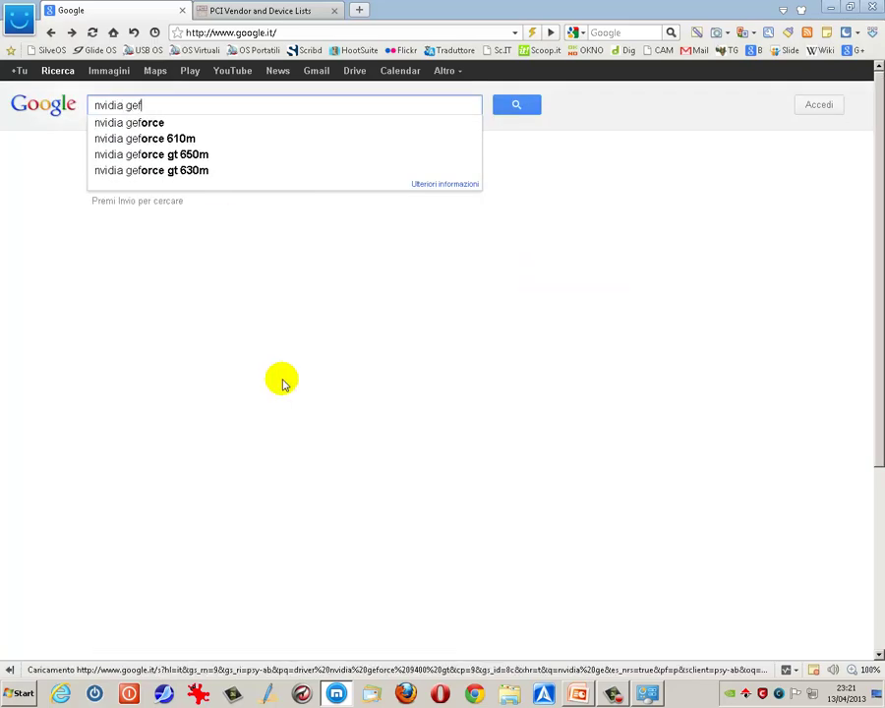
text(orce 9)
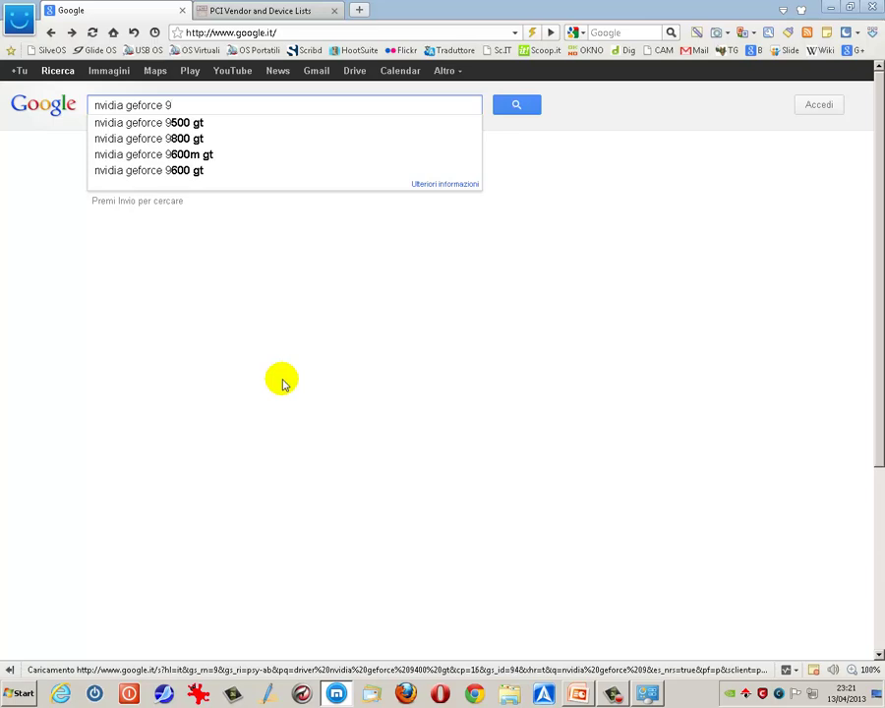
text(400t)
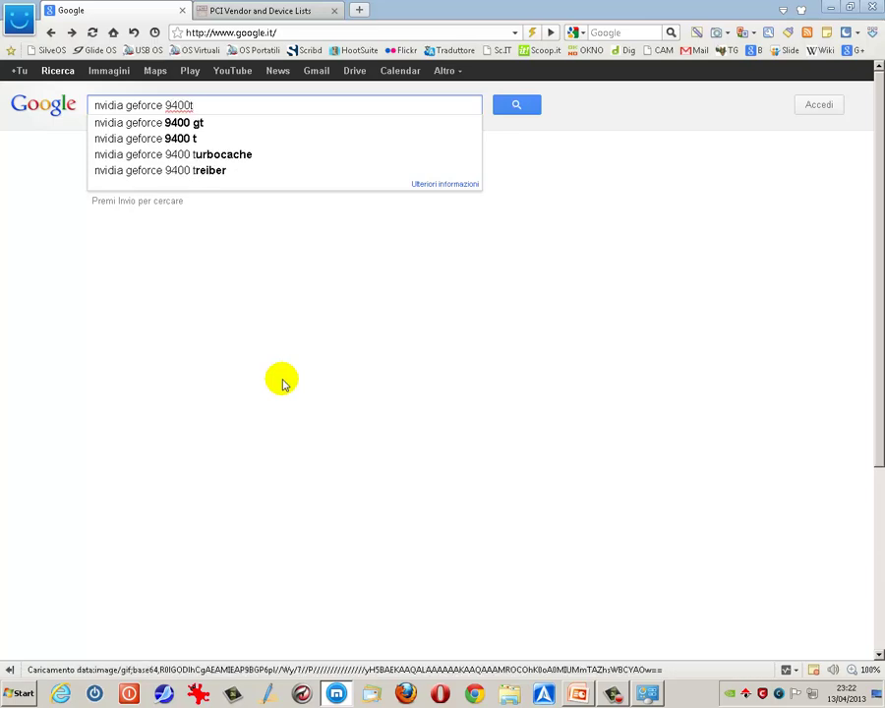
key(BackSpace)
text(gt)
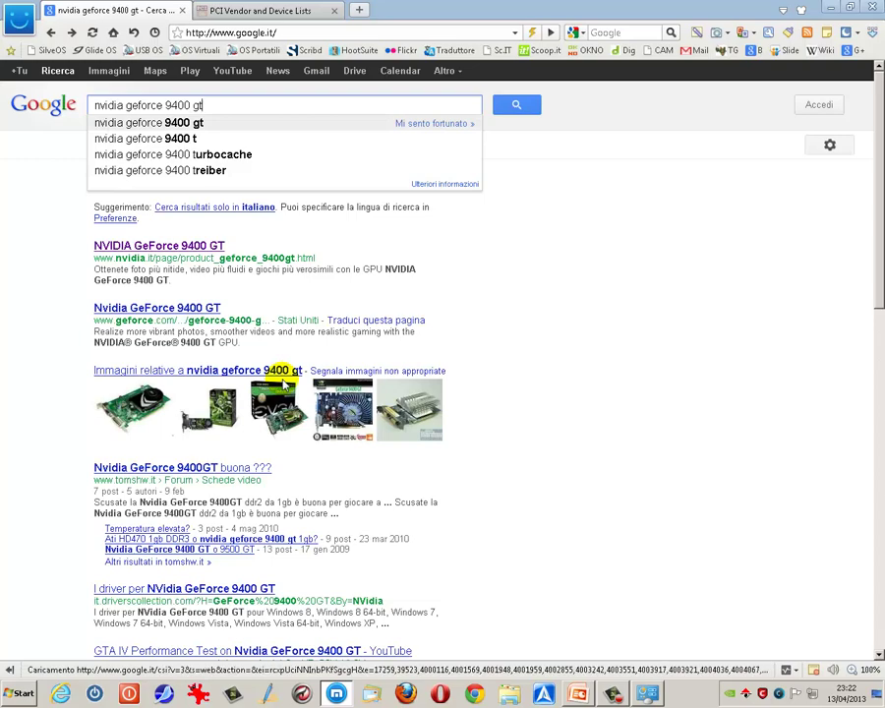
key(Return)
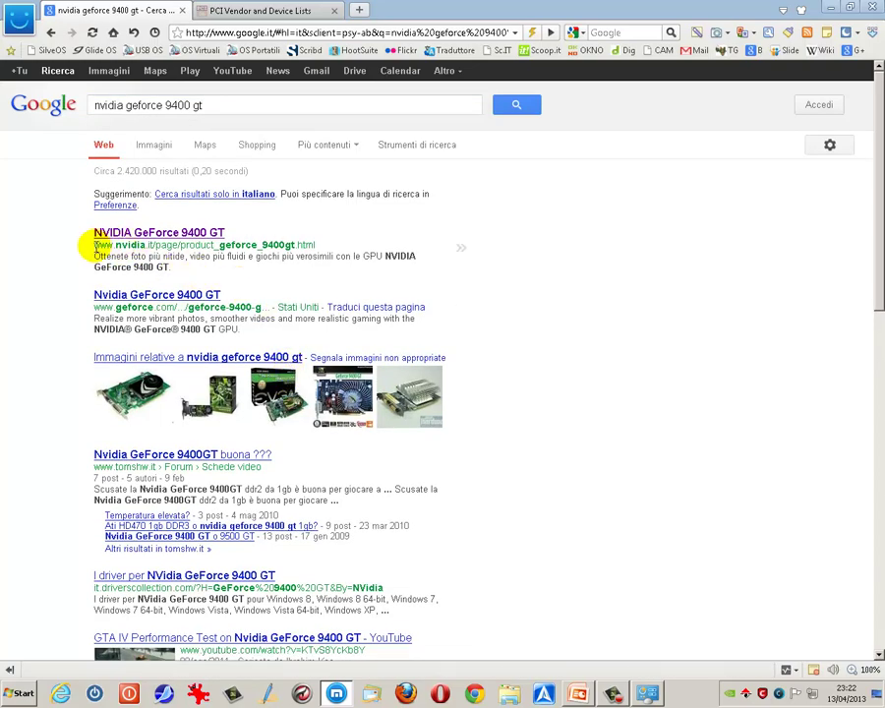
Step: Open the GeForce 9400 GT product page from the nvidia.it search result and look over its product information
drag(94, 245, 152, 251)
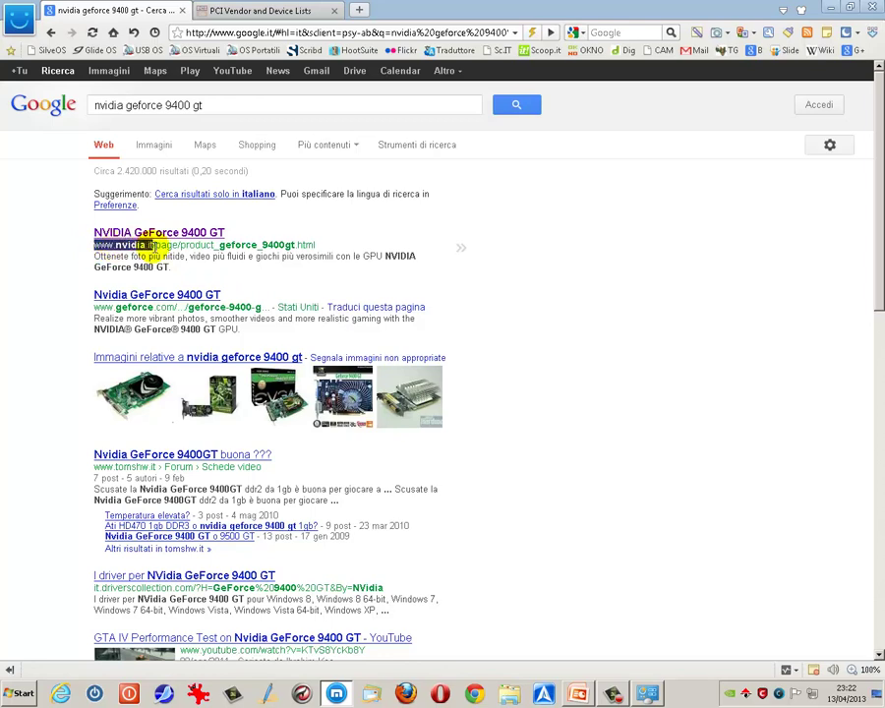
mouse_move(152, 250)
mouse_down()
mouse_move(95, 249)
mouse_move(135, 253)
mouse_up()
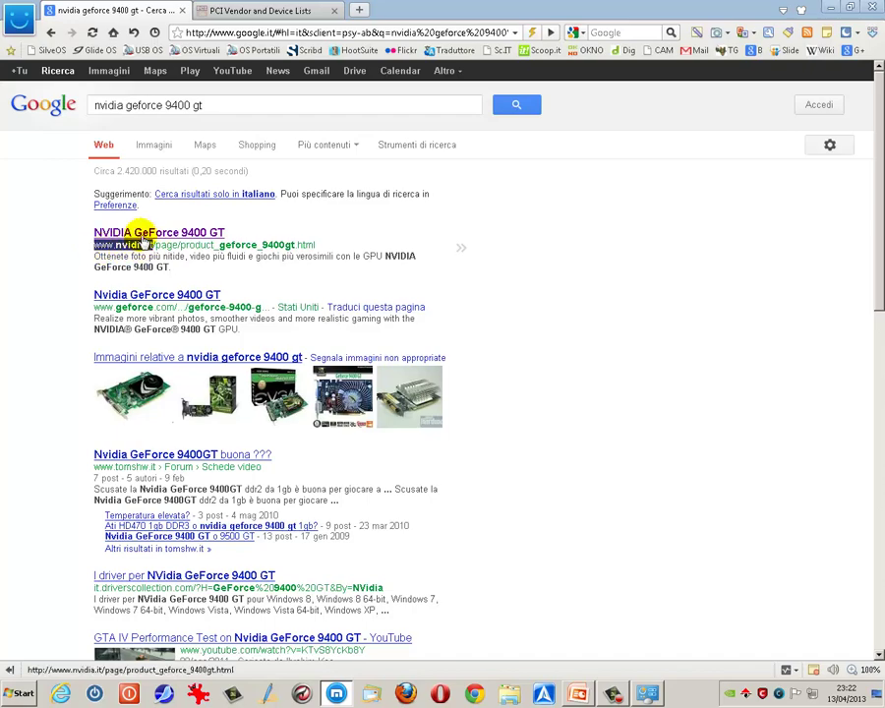
click(142, 233)
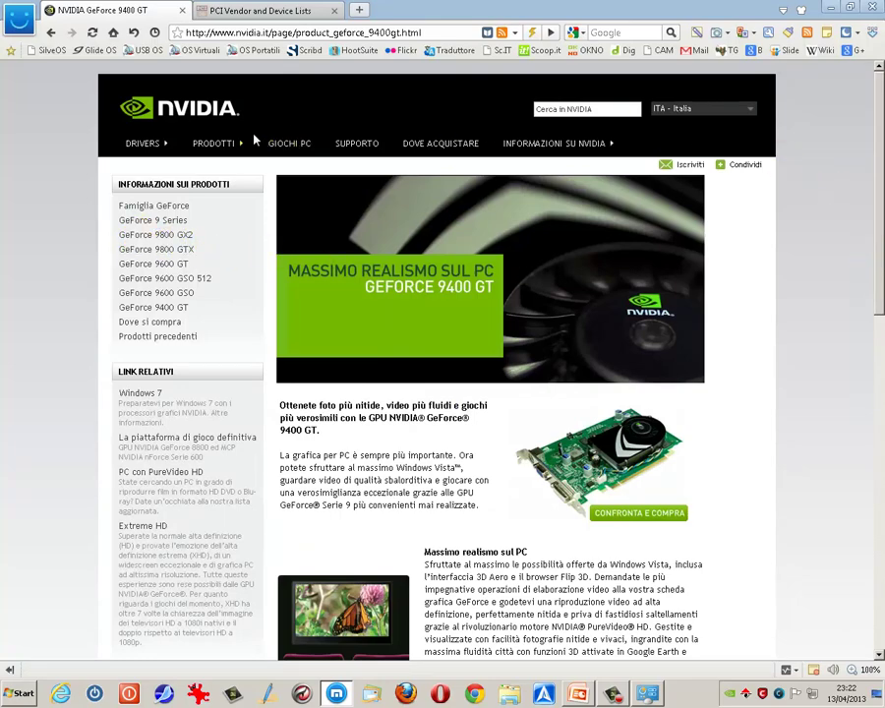
click(173, 308)
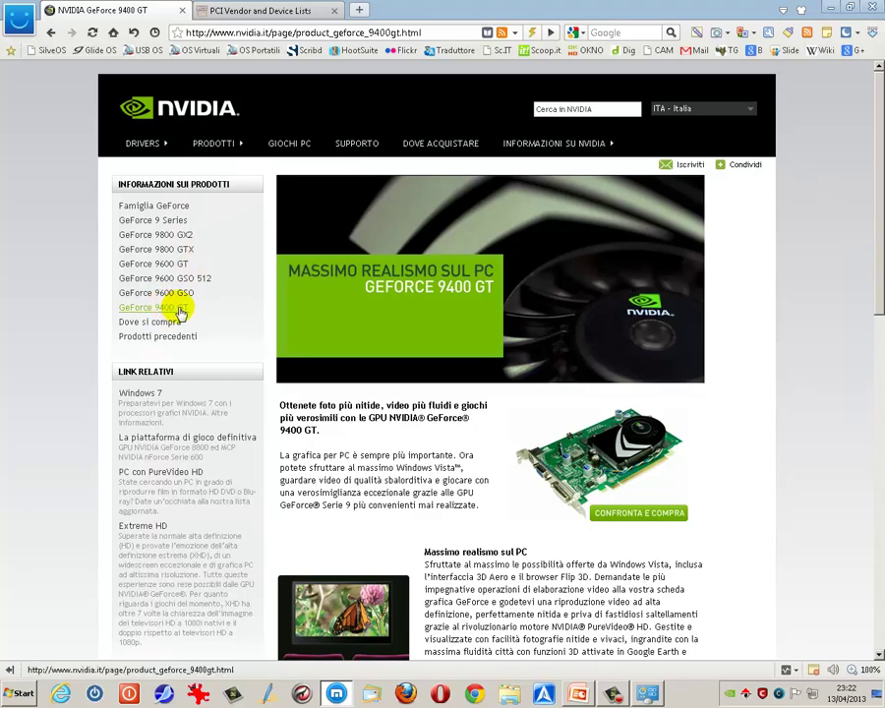
scroll(420, 404, down, 5)
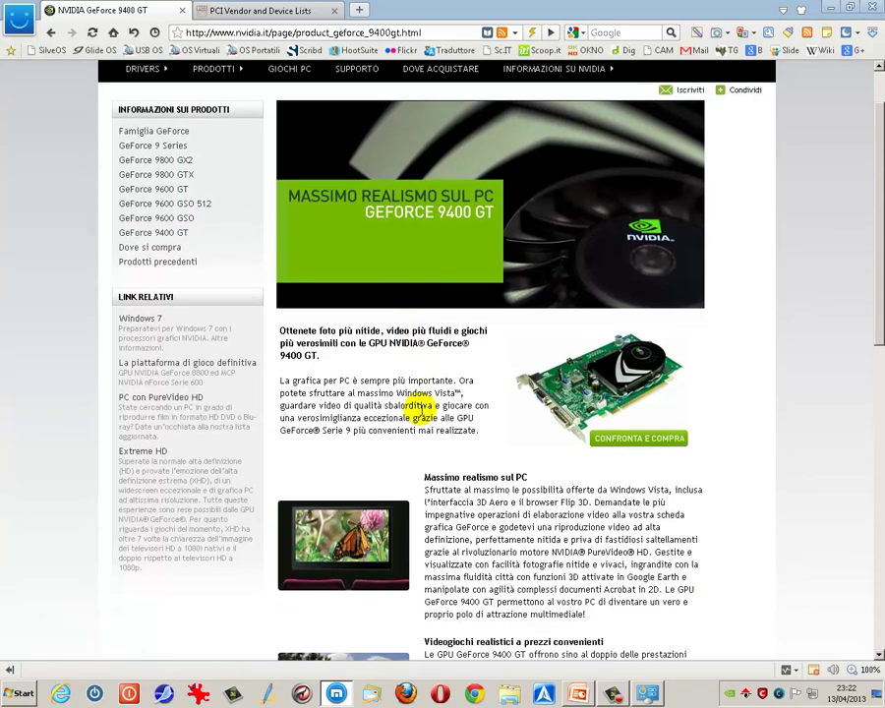
scroll(420, 411, up, 5)
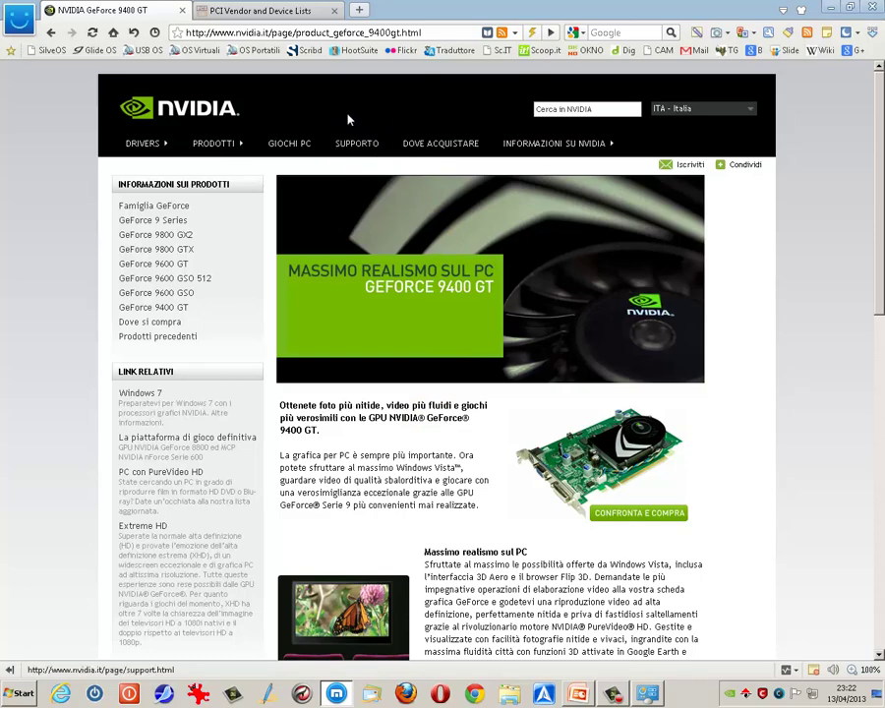
Step: Go to the "Scarica Drivers" page of the NVIDIA site
mouse_move(138, 150)
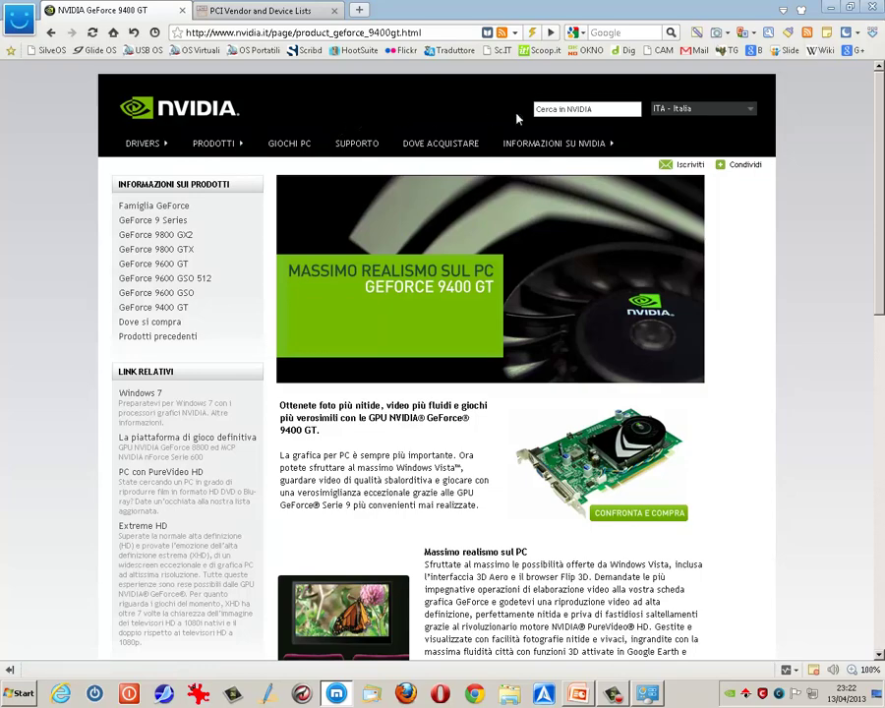
click(557, 110)
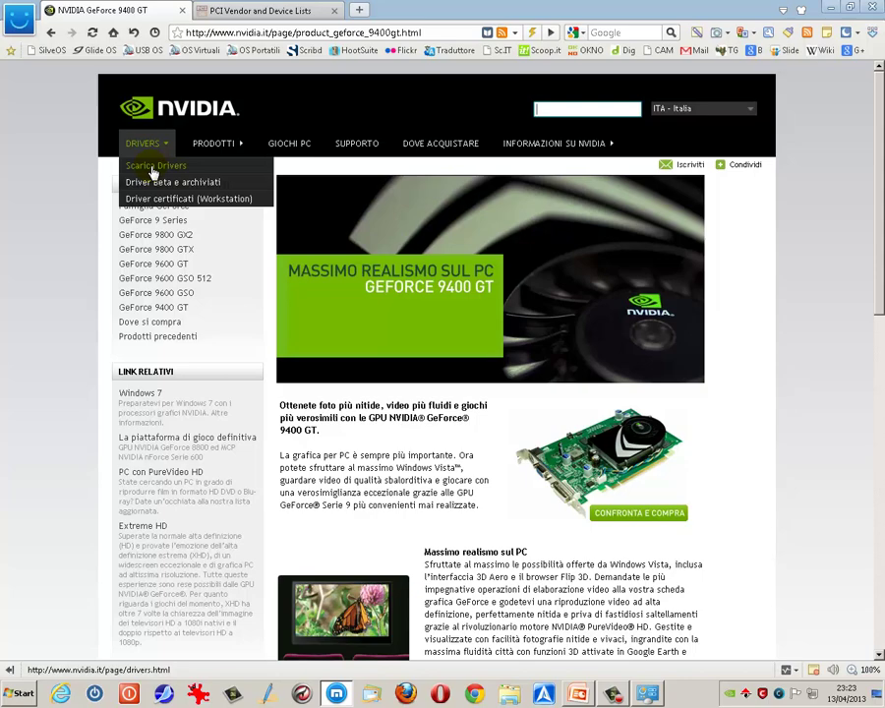
click(153, 171)
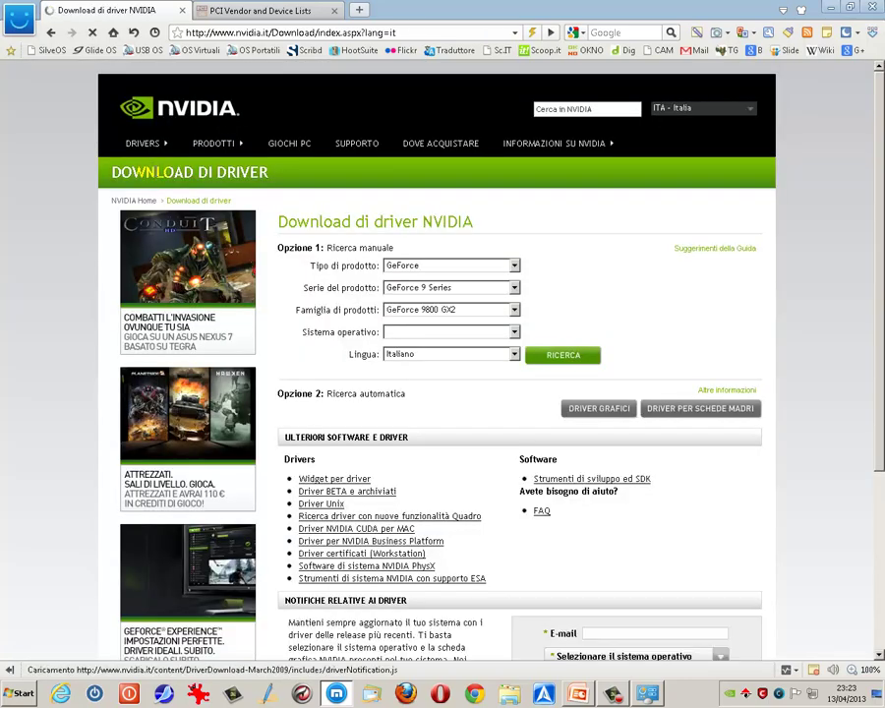
Step: Search manually for the driver with product type GeForce, series GeForce 9 Series and operating system Windows 7 32-bit
click(513, 270)
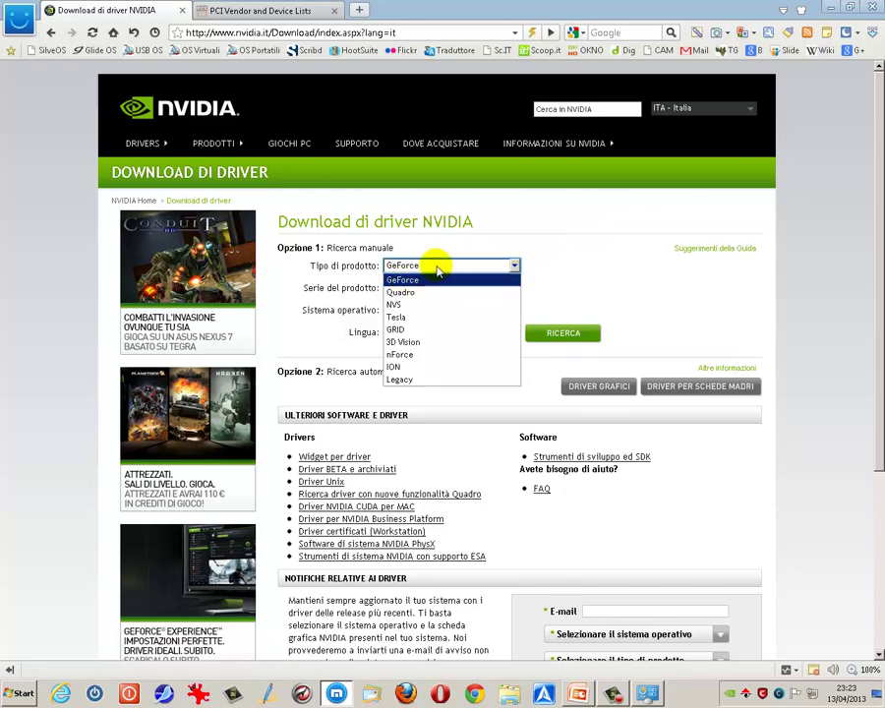
click(438, 269)
click(513, 287)
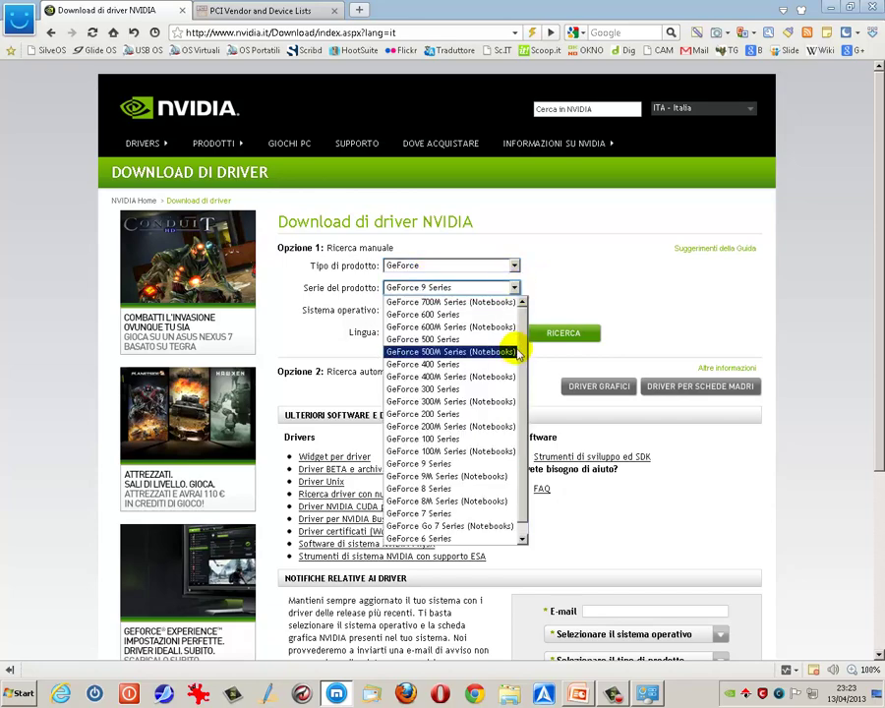
scroll(526, 369, down, 1)
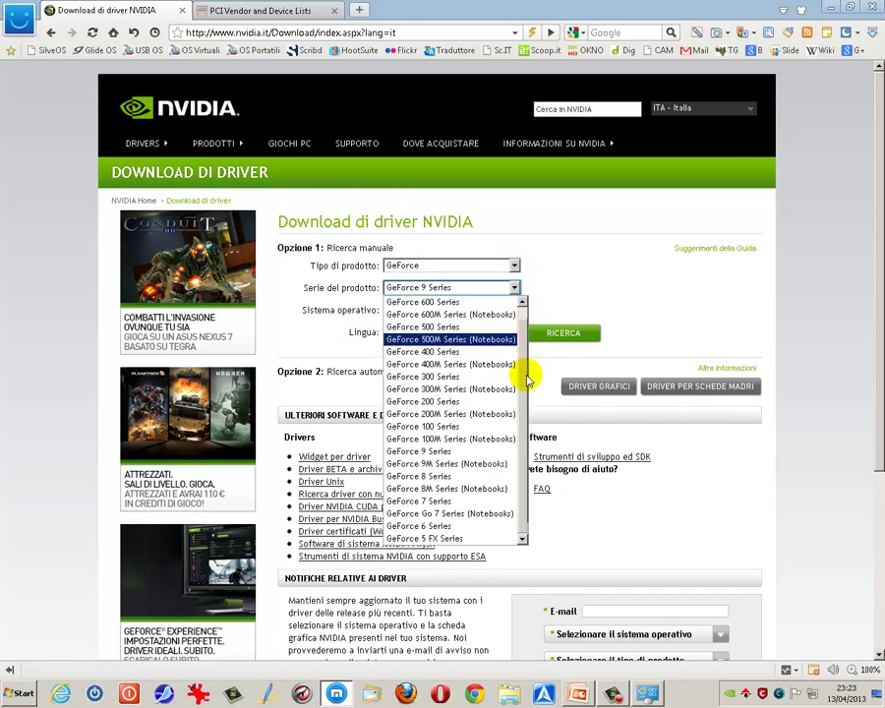
click(422, 451)
click(512, 311)
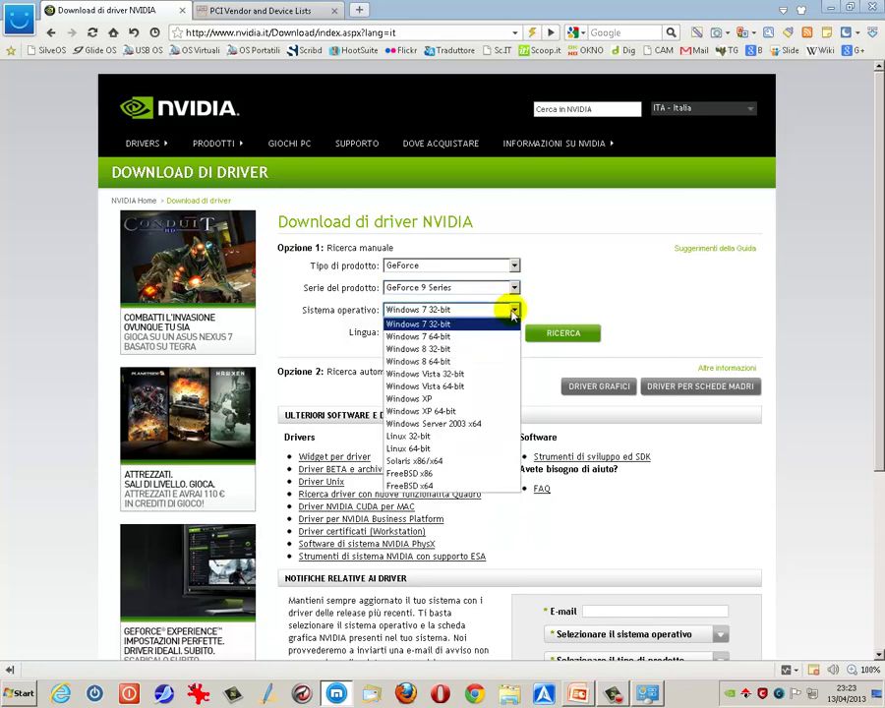
click(463, 325)
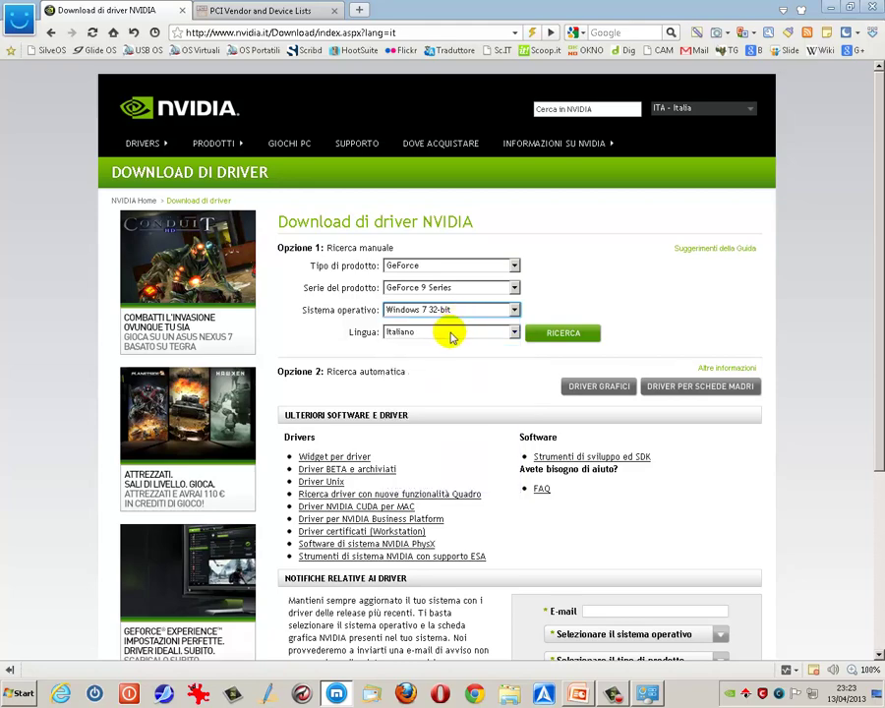
click(570, 338)
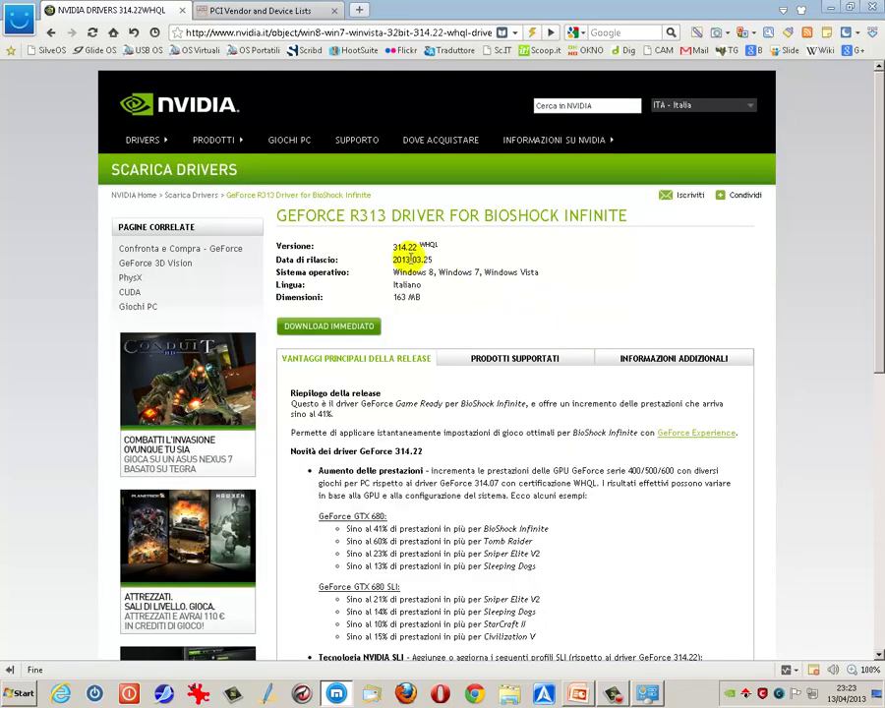
Step: Examine the found driver's version, file size and release notes
drag(391, 249, 458, 245)
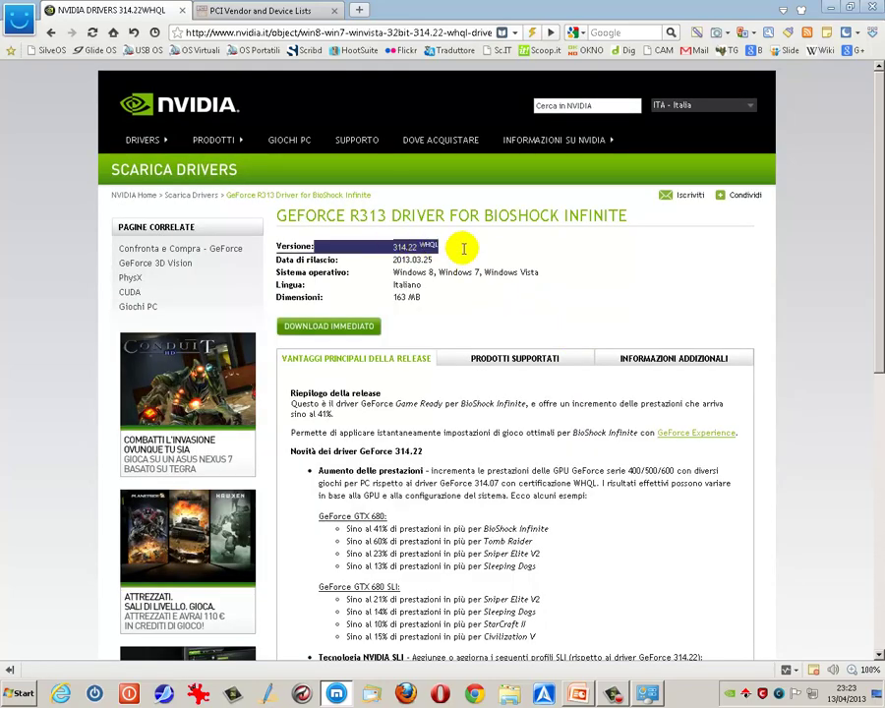
click(503, 251)
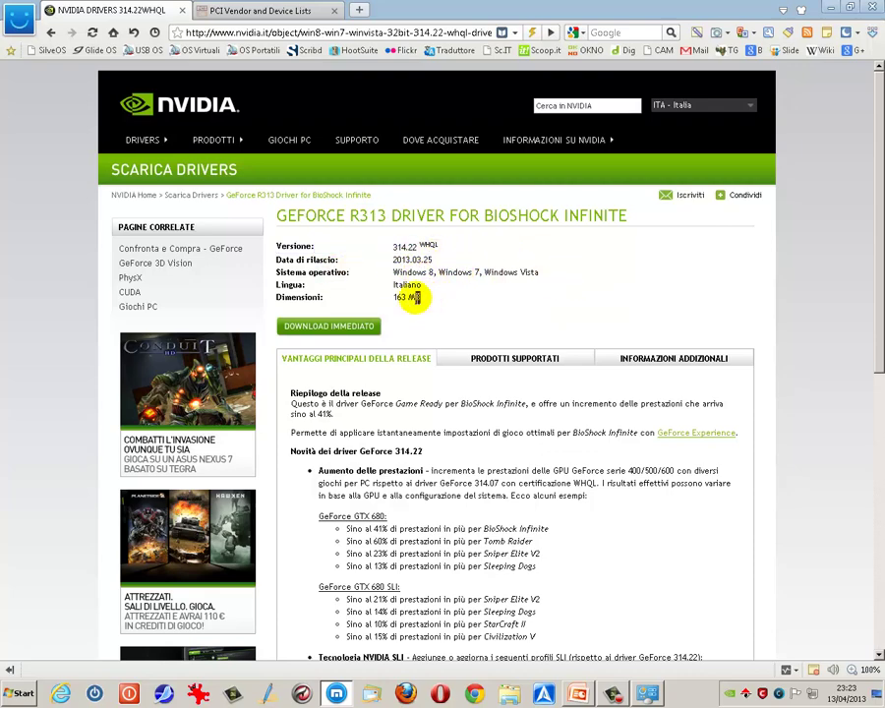
triple_click(409, 297)
click(444, 312)
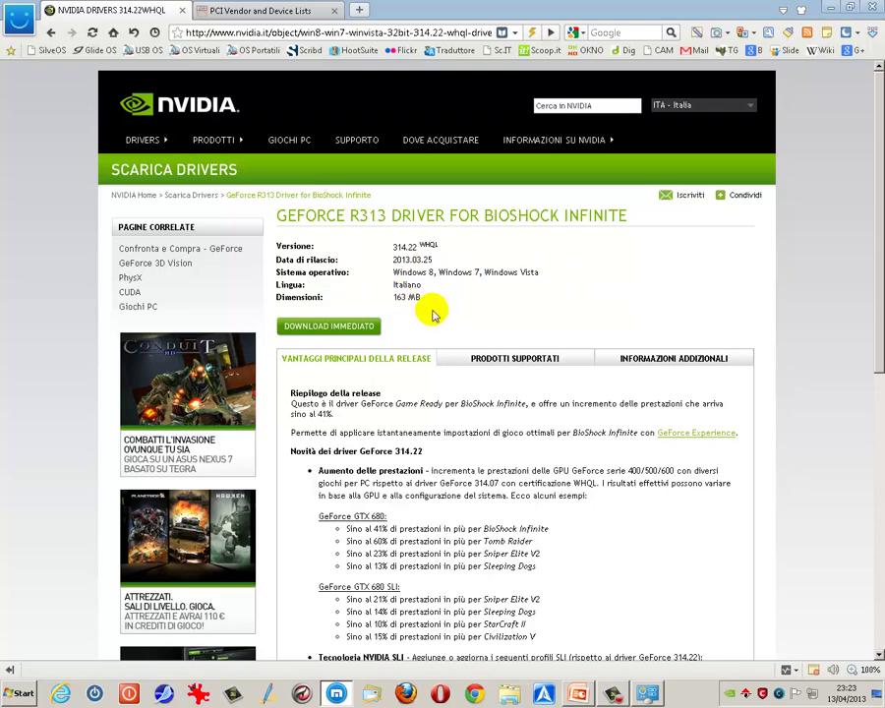
scroll(444, 405, down, 5)
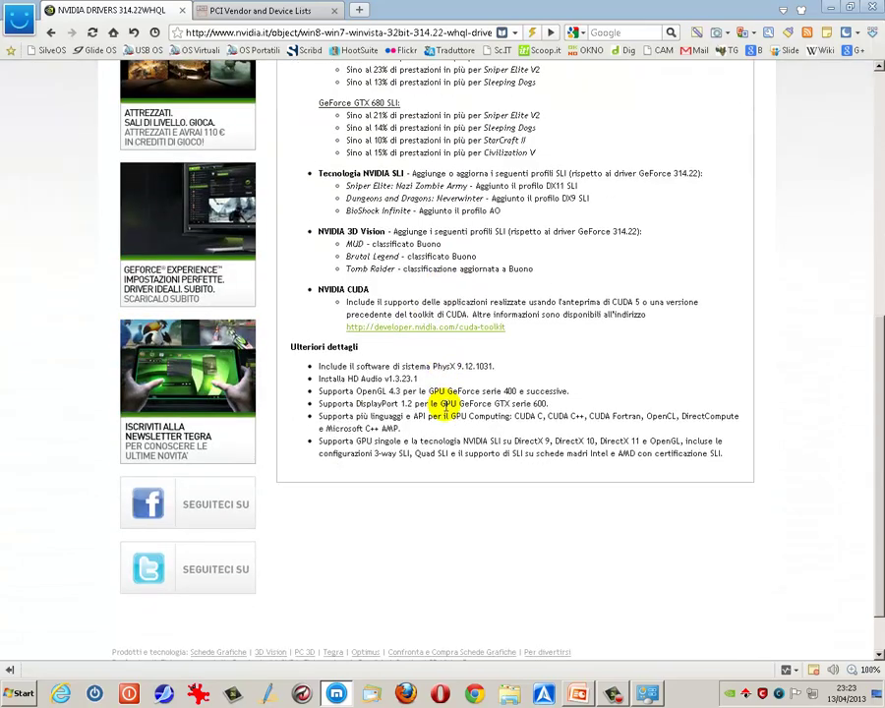
scroll(393, 396, up, 3)
scroll(444, 403, up, 3)
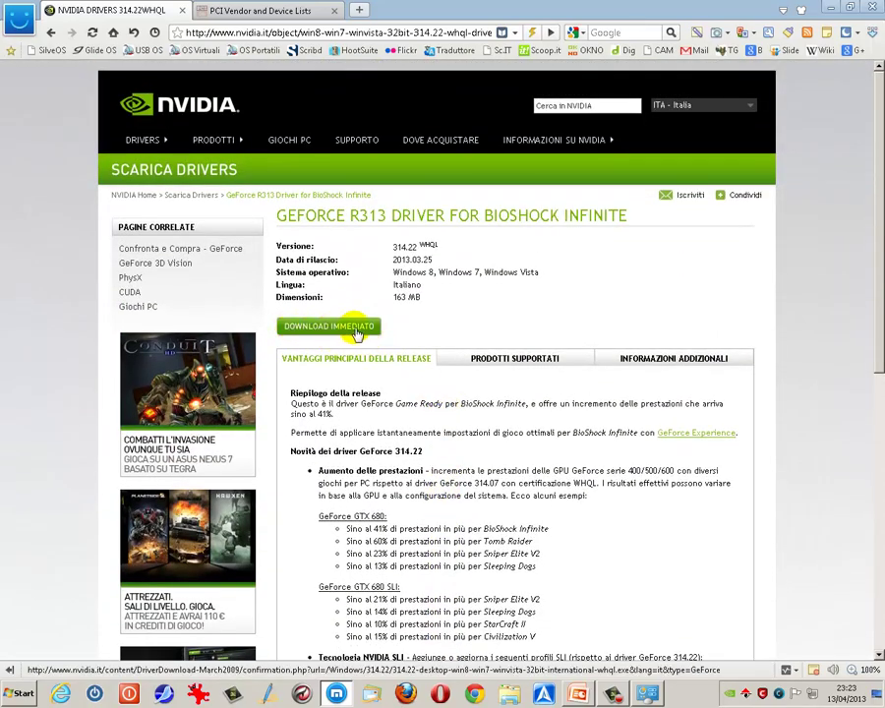
Step: Request the immediate driver download, accept the licence, and cancel saving the file
click(334, 330)
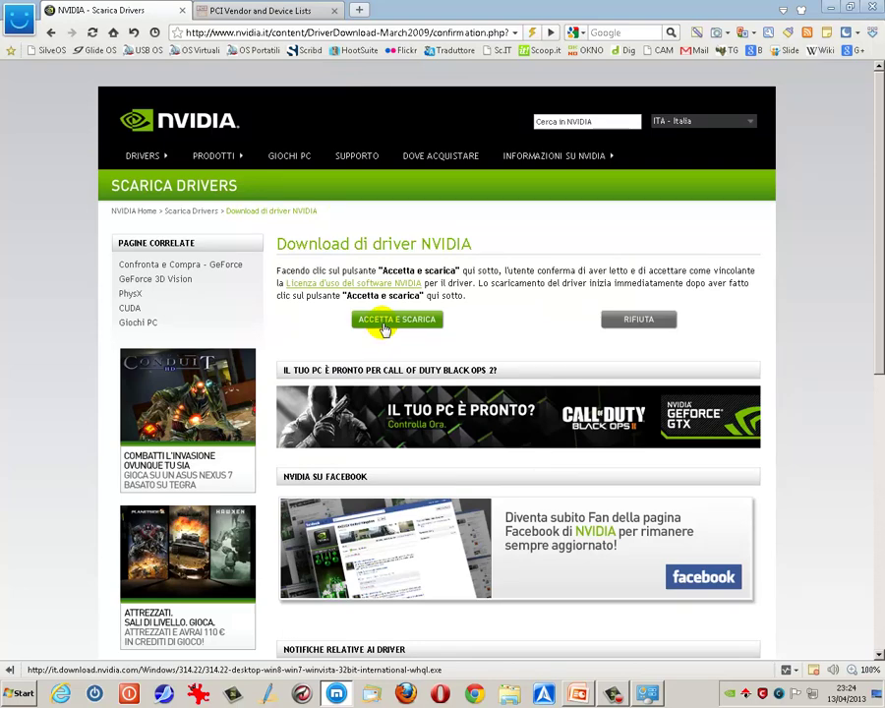
click(385, 325)
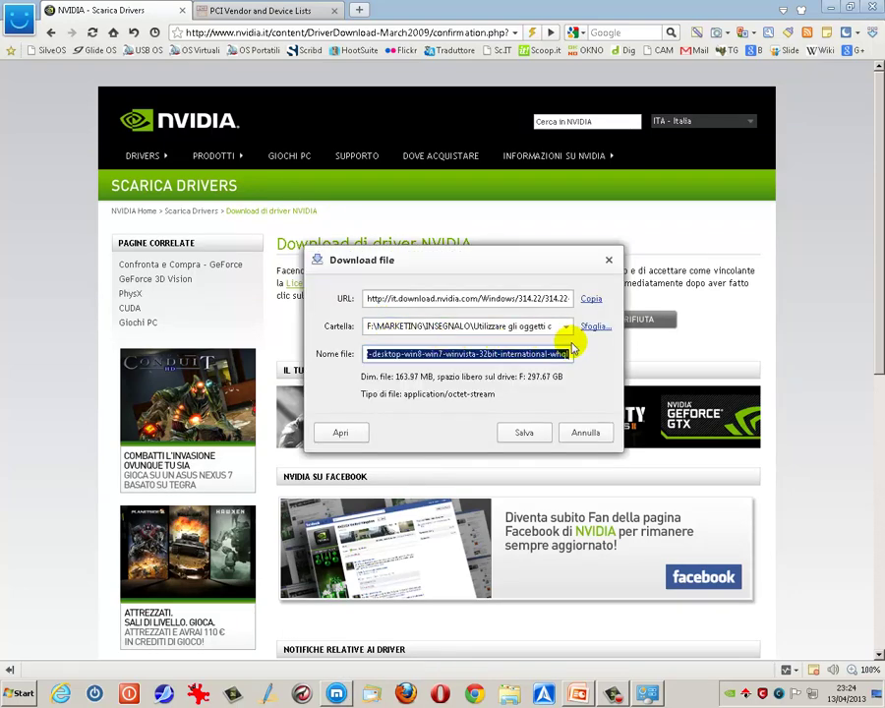
click(582, 438)
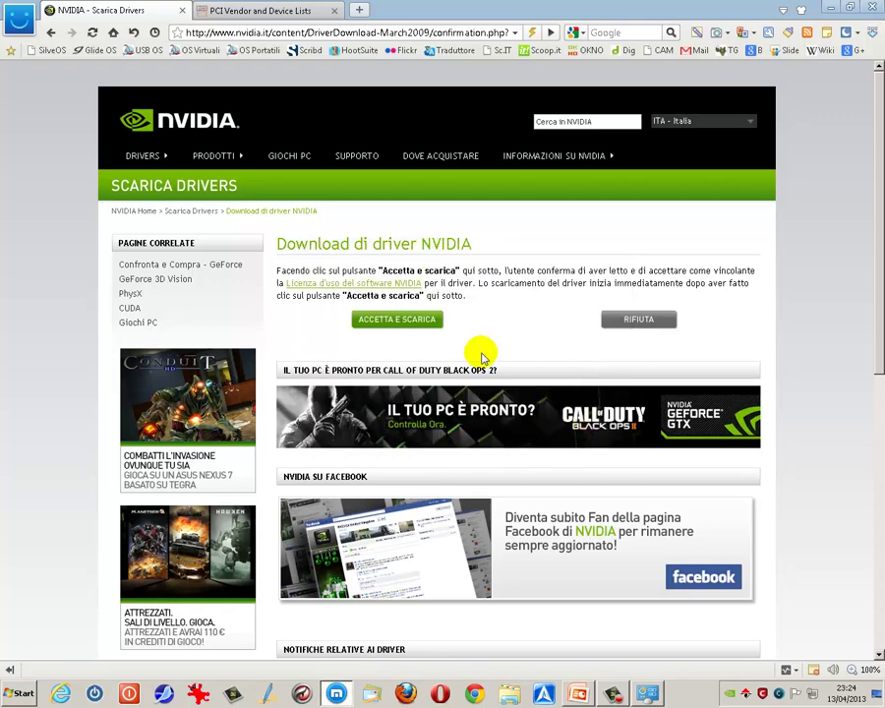
Step: Open Device Manager (Gestione dispositivi) from the Windows Control Panel and maximize its window
click(12, 696)
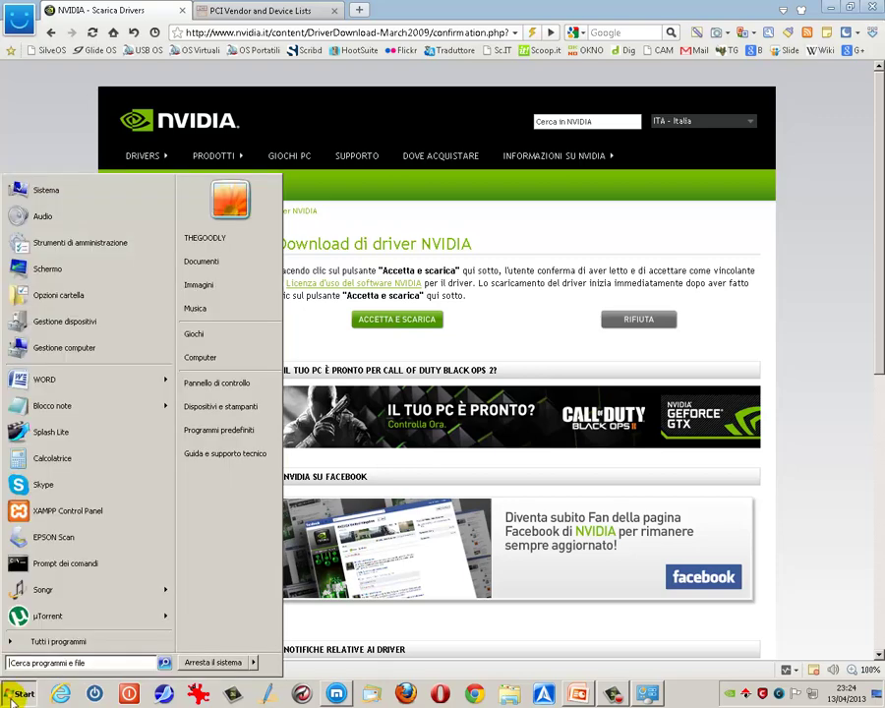
click(228, 384)
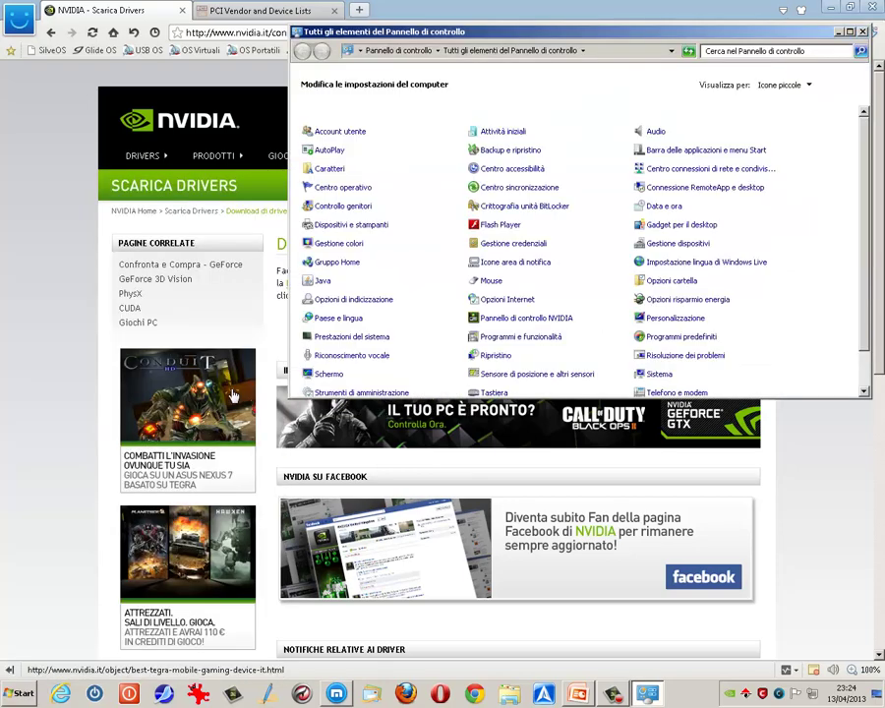
click(850, 31)
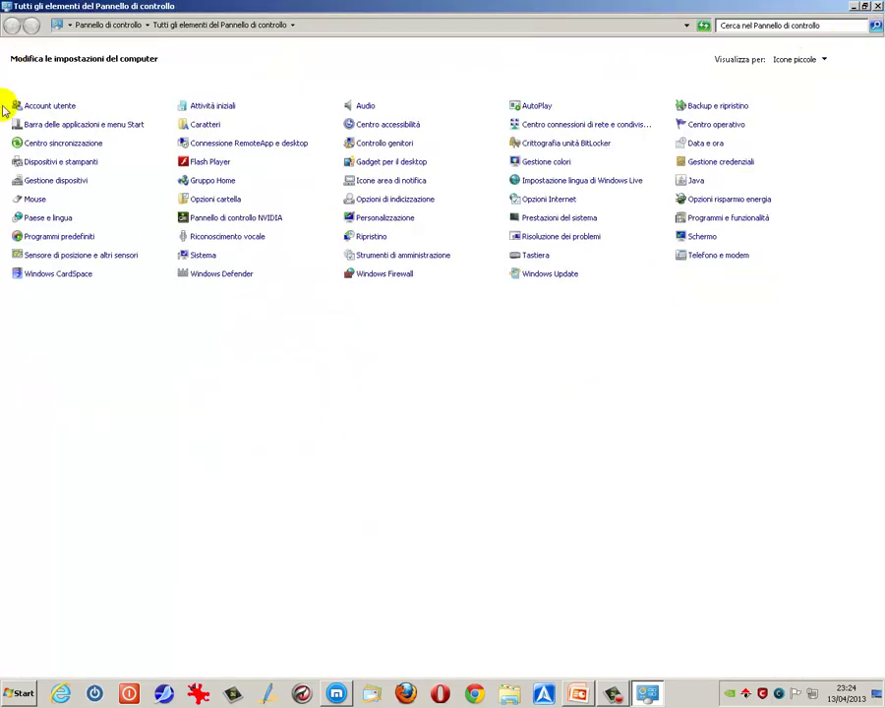
click(34, 181)
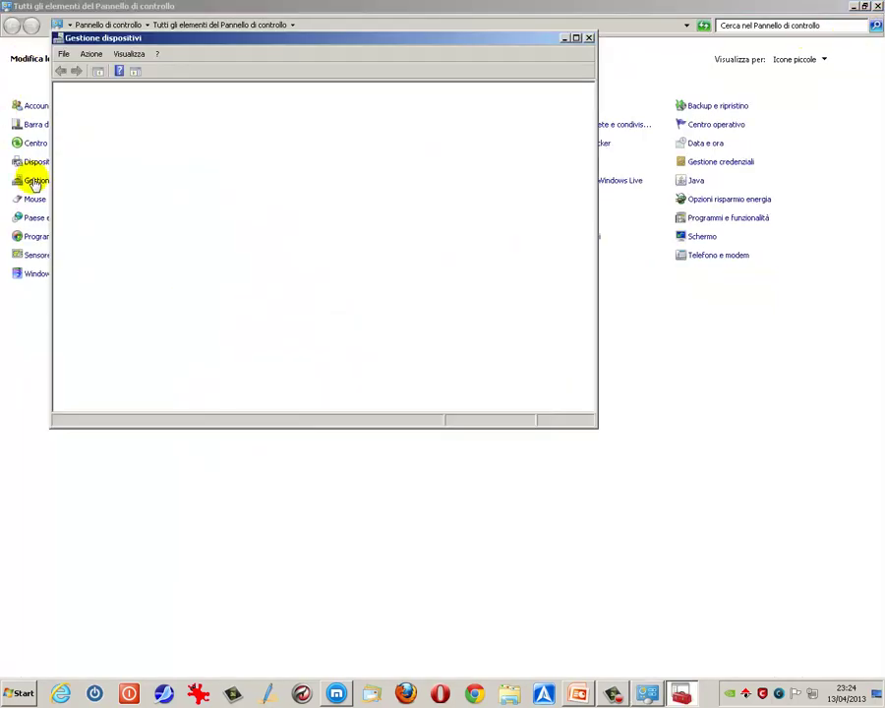
click(576, 38)
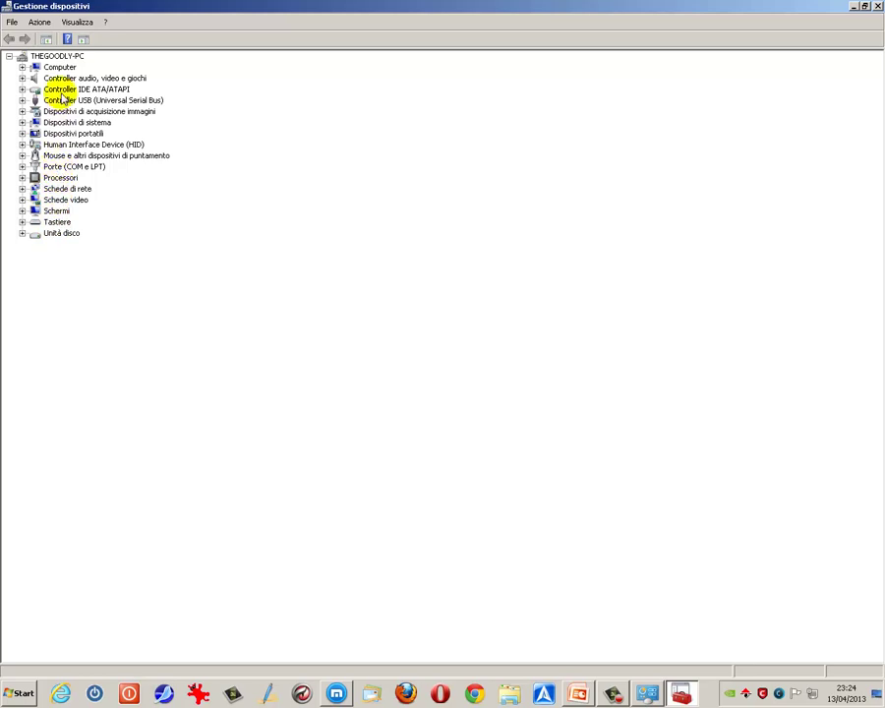
Step: Expand the Schede video category, view the driver update search options for the NVIDIA GeForce 9400 GT, and cancel the update wizard
click(21, 201)
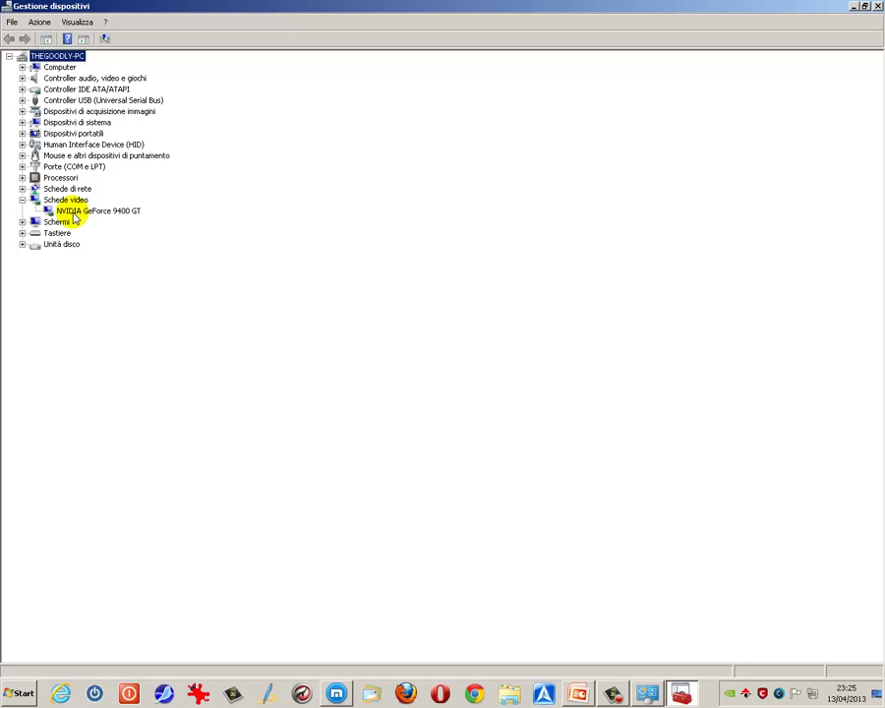
right_click(74, 218)
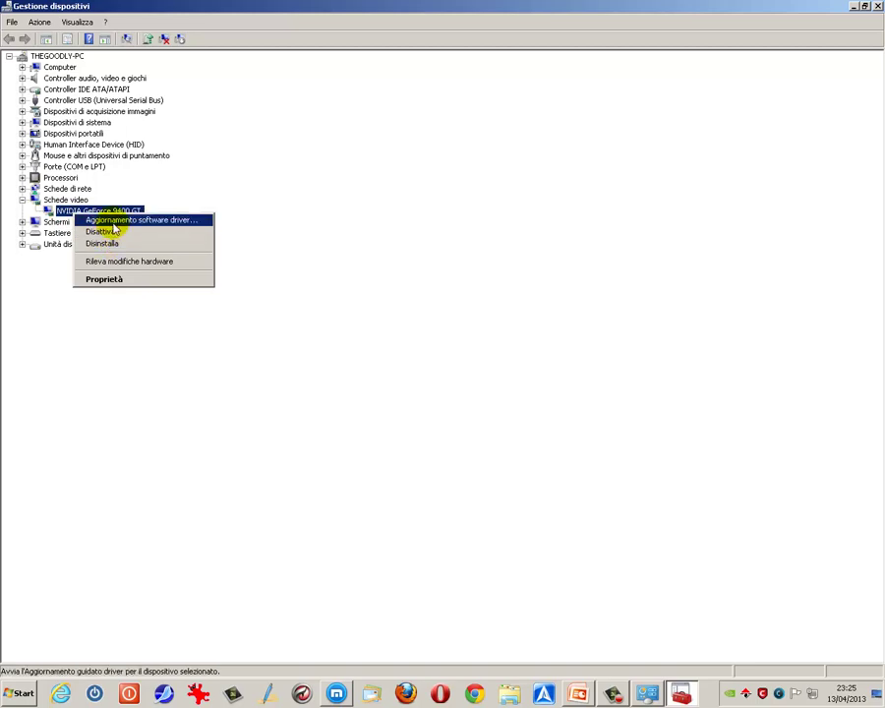
click(113, 221)
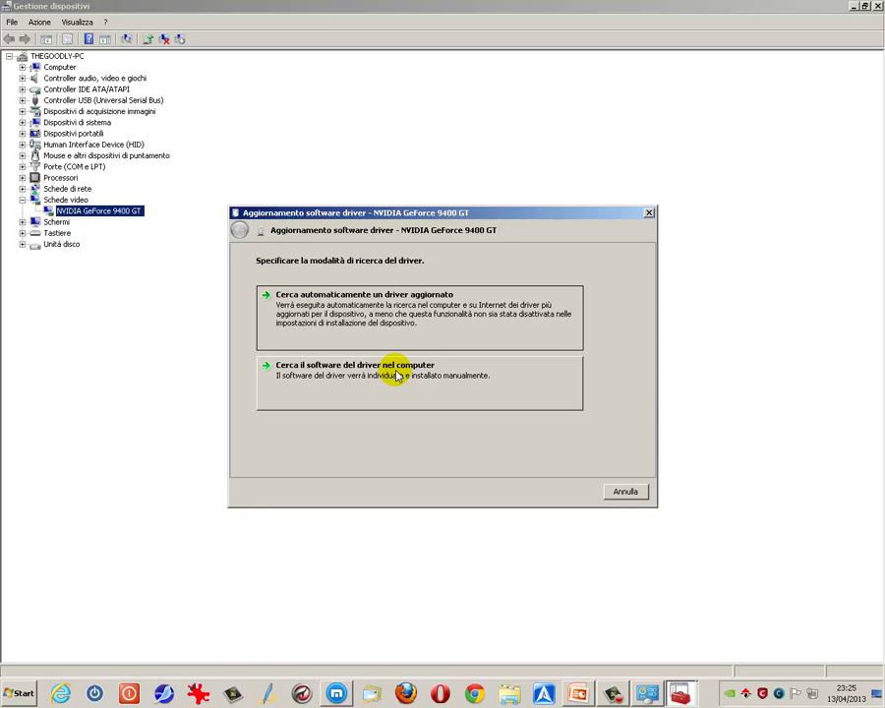
key(Escape)
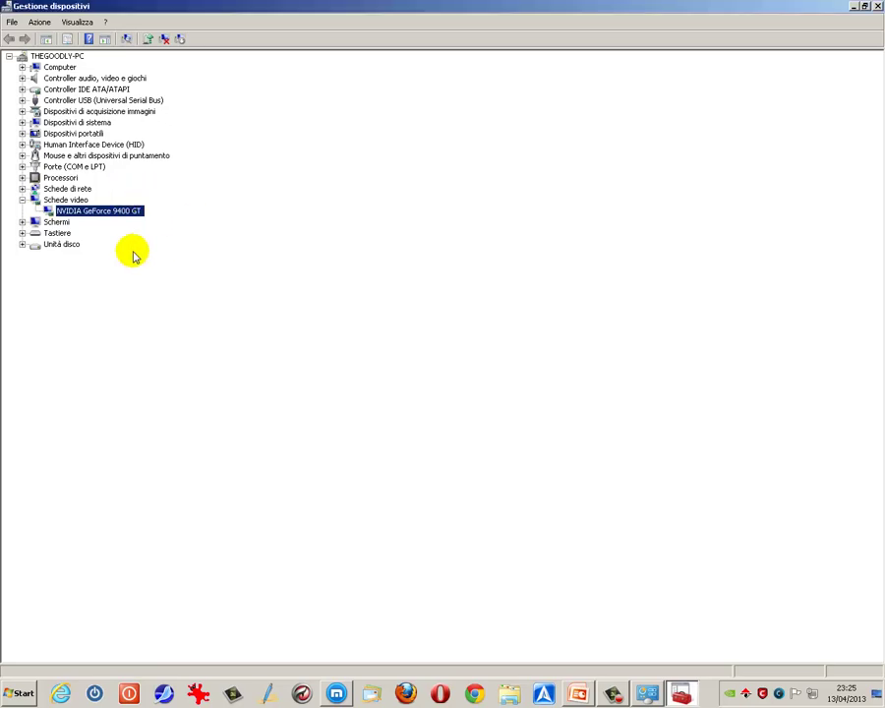
Step: Open the NVIDIA GeForce 9400 GT's properties and check its device status text
right_click(86, 211)
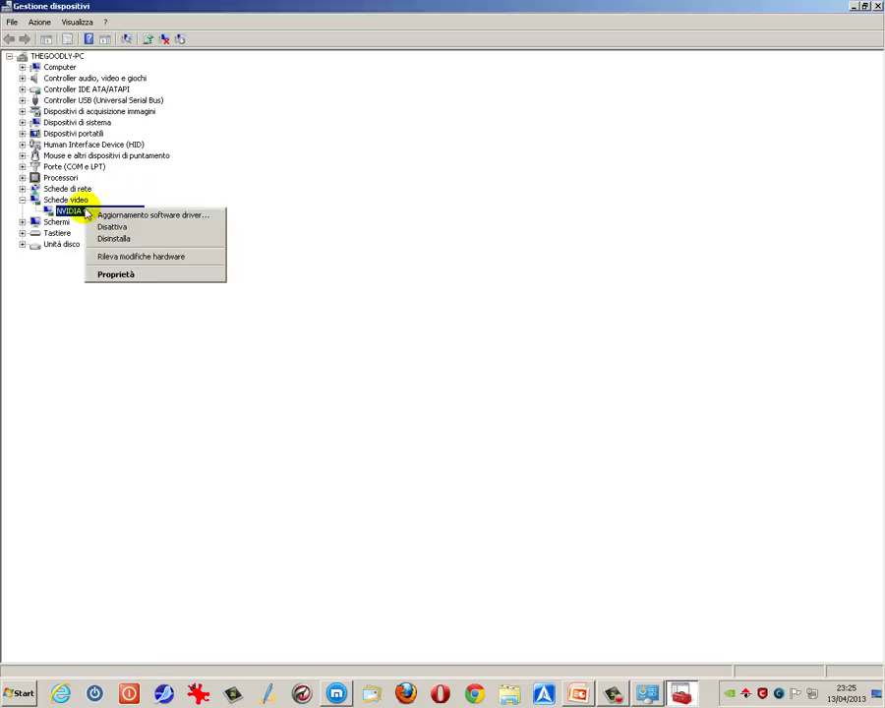
click(136, 275)
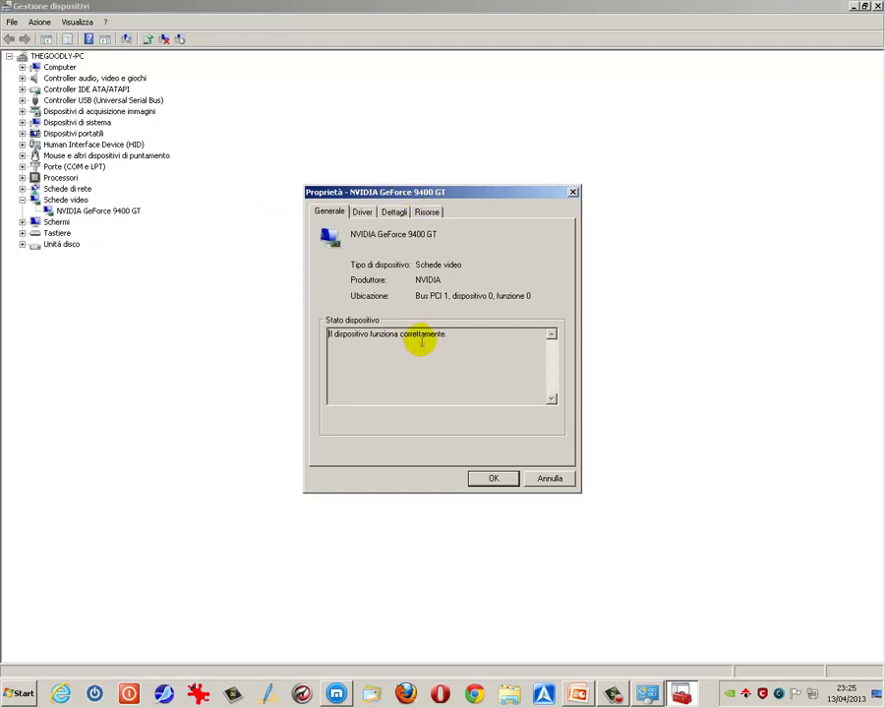
drag(448, 335, 320, 335)
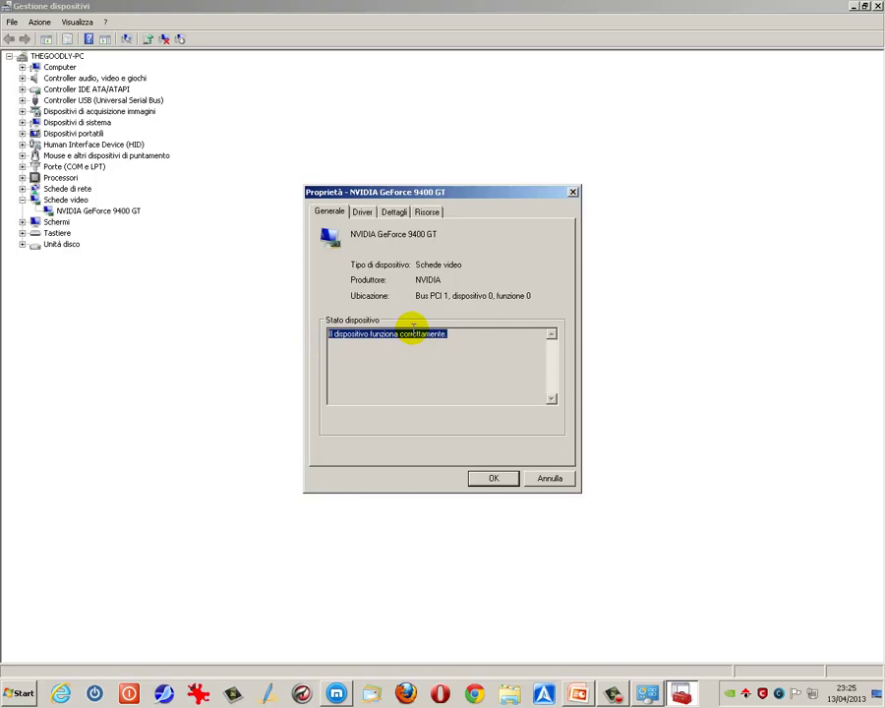
Step: Examine the graphics card's driver information and the list of its driver files, closing the file details when done
click(366, 214)
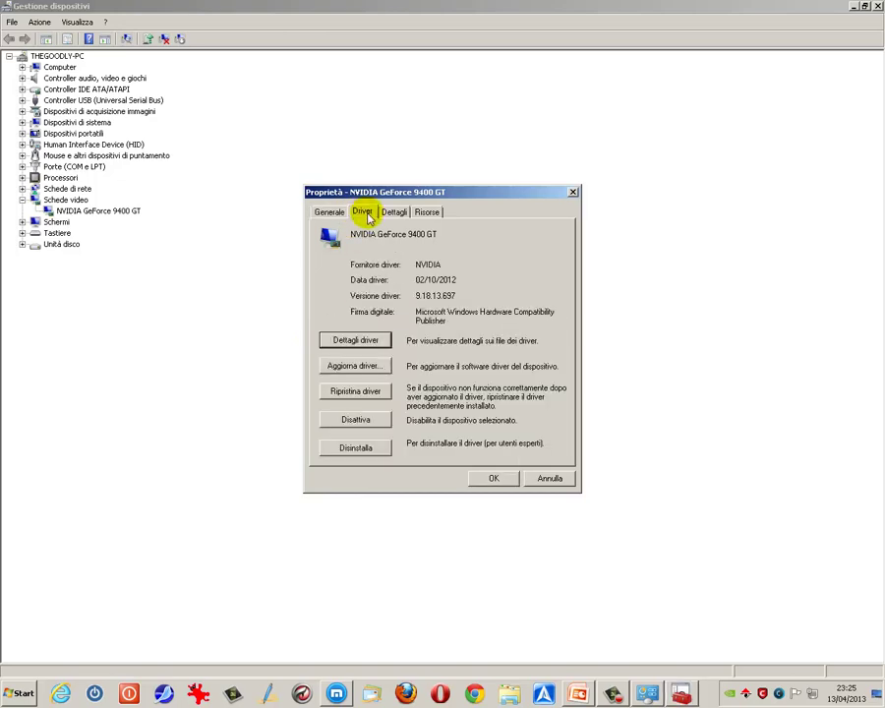
click(354, 341)
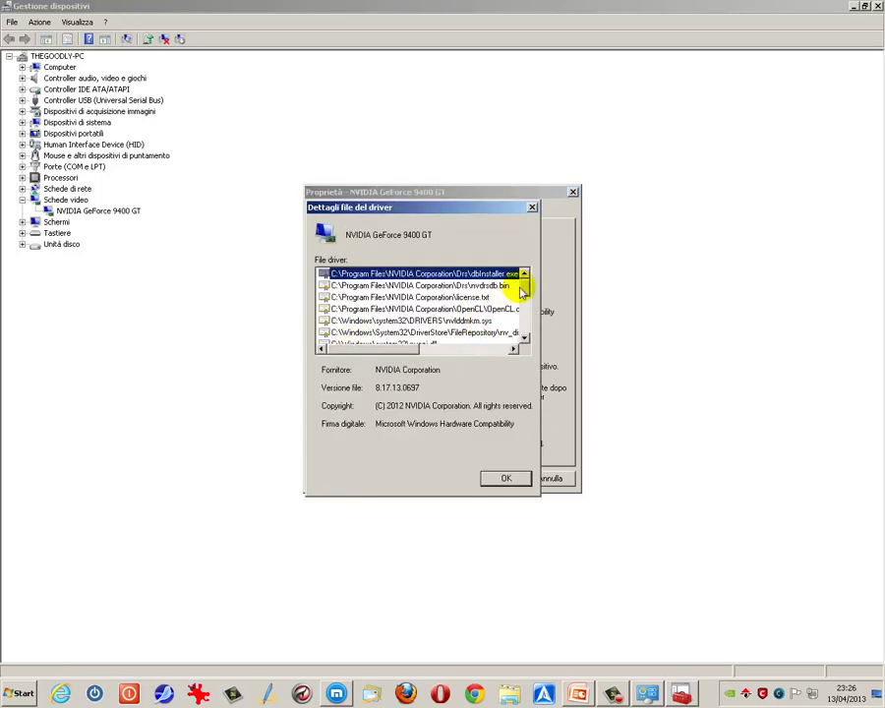
drag(522, 291, 509, 311)
click(507, 478)
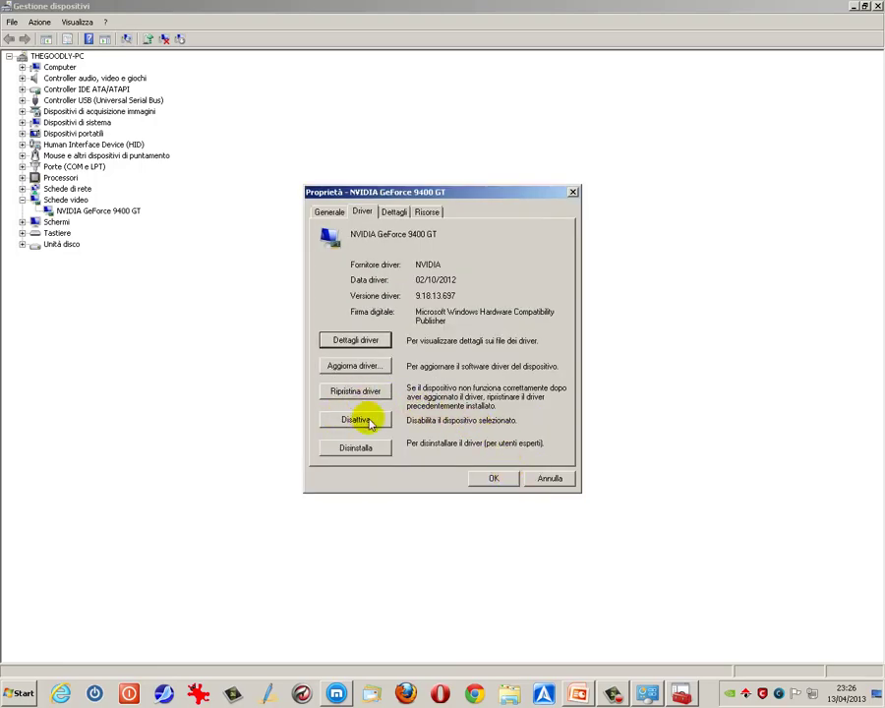
Step: View the option to search for the driver software on the computer in the update wizard, and cancel it
click(342, 368)
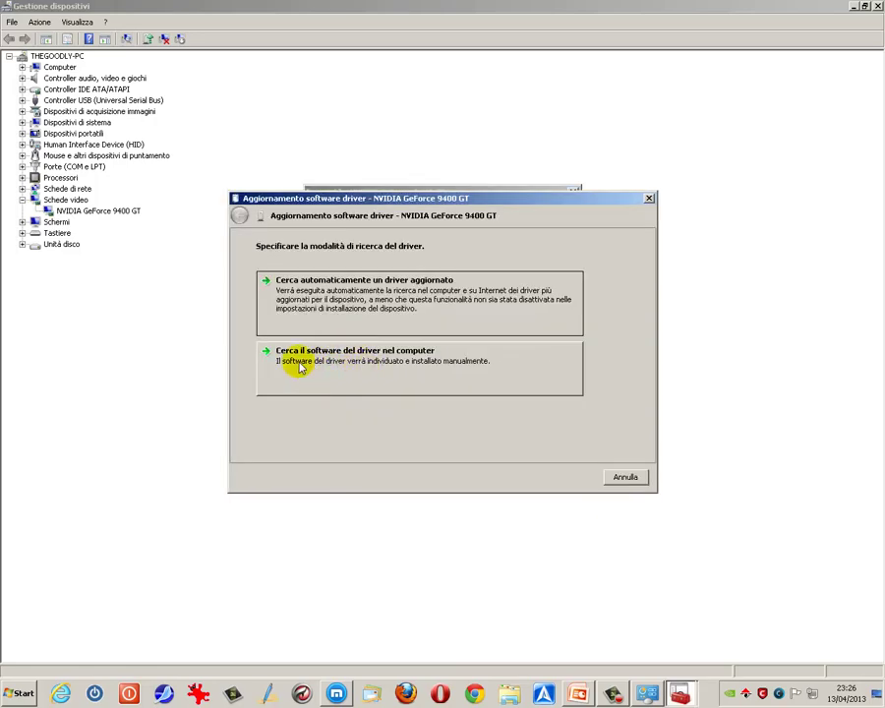
click(429, 370)
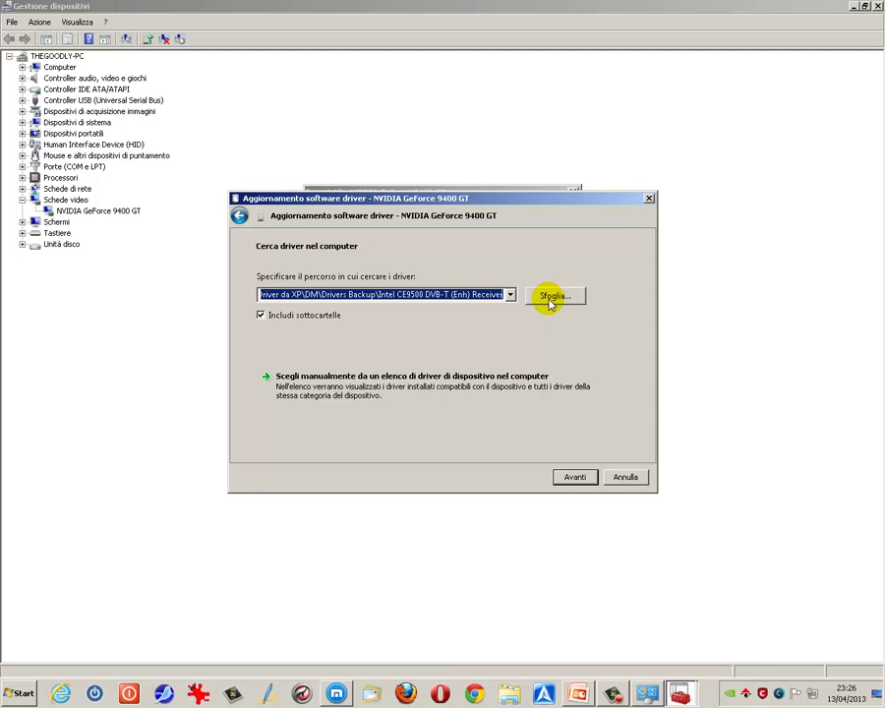
click(625, 479)
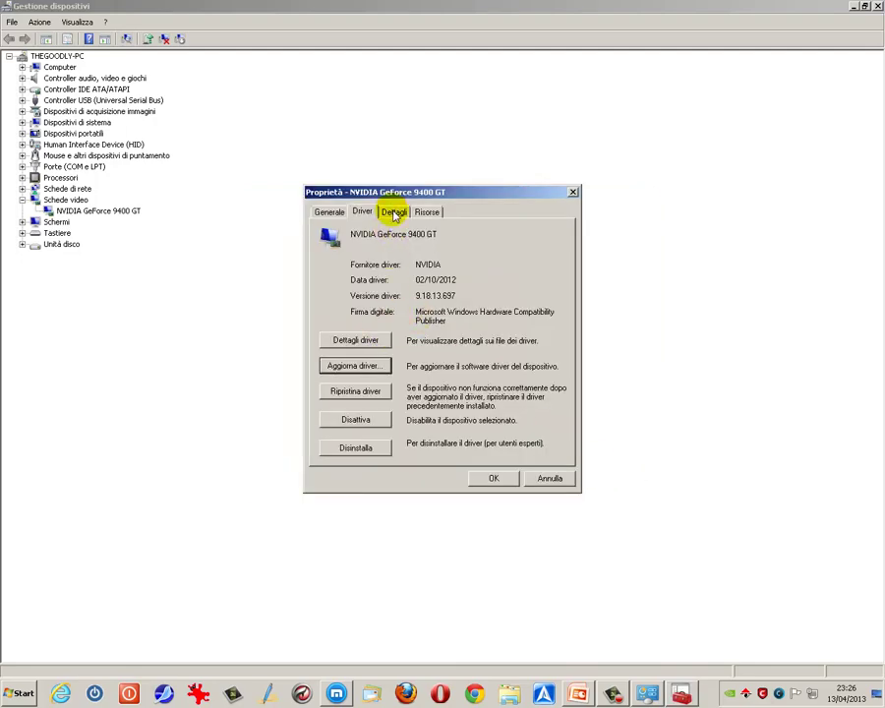
Step: Show the graphics card's ID hardware property in its device details and examine the listed values
click(393, 213)
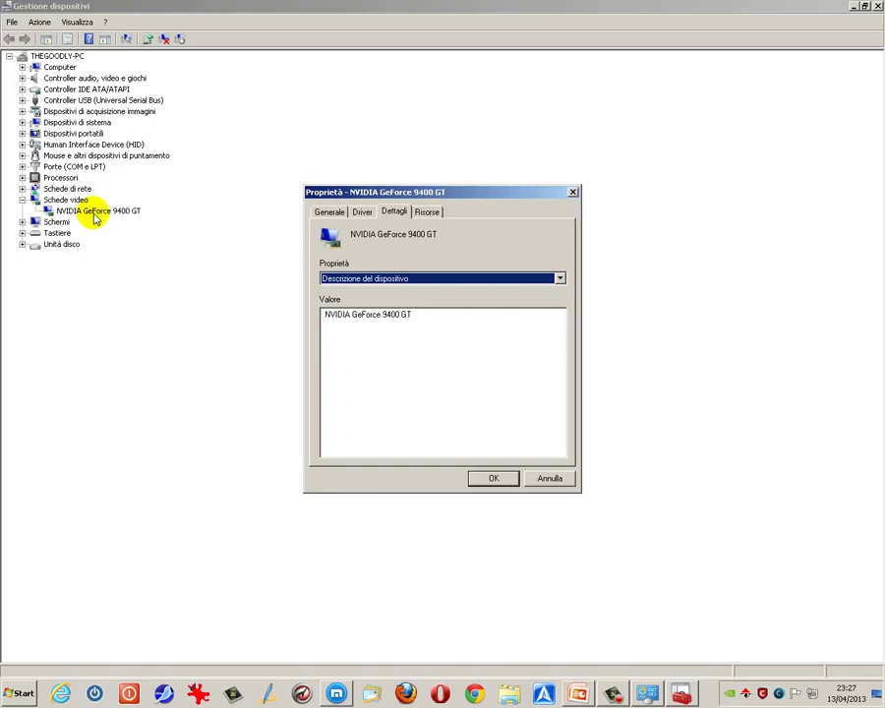
click(559, 278)
click(408, 299)
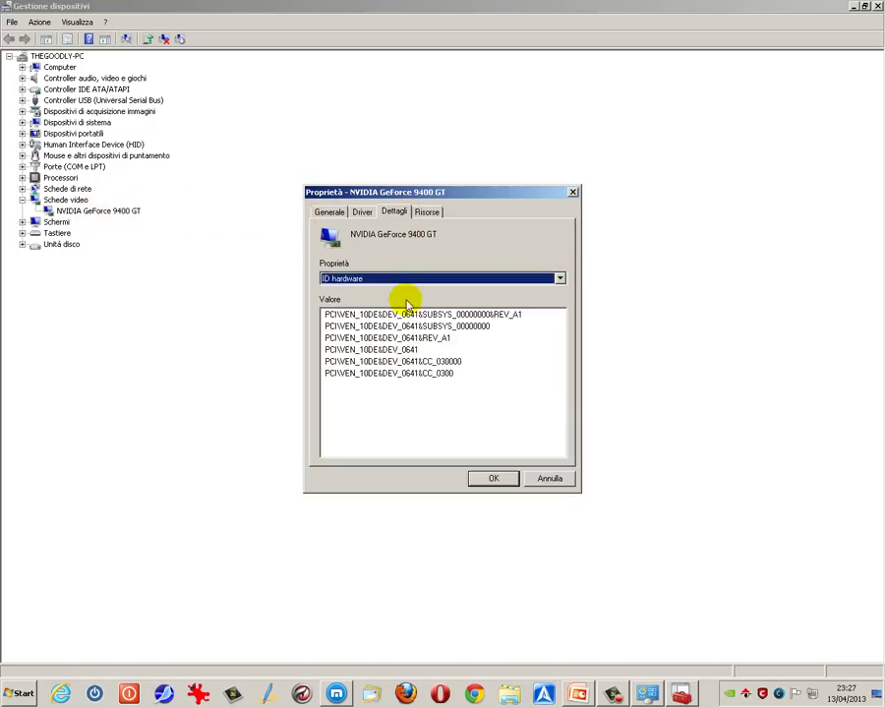
click(482, 314)
click(487, 325)
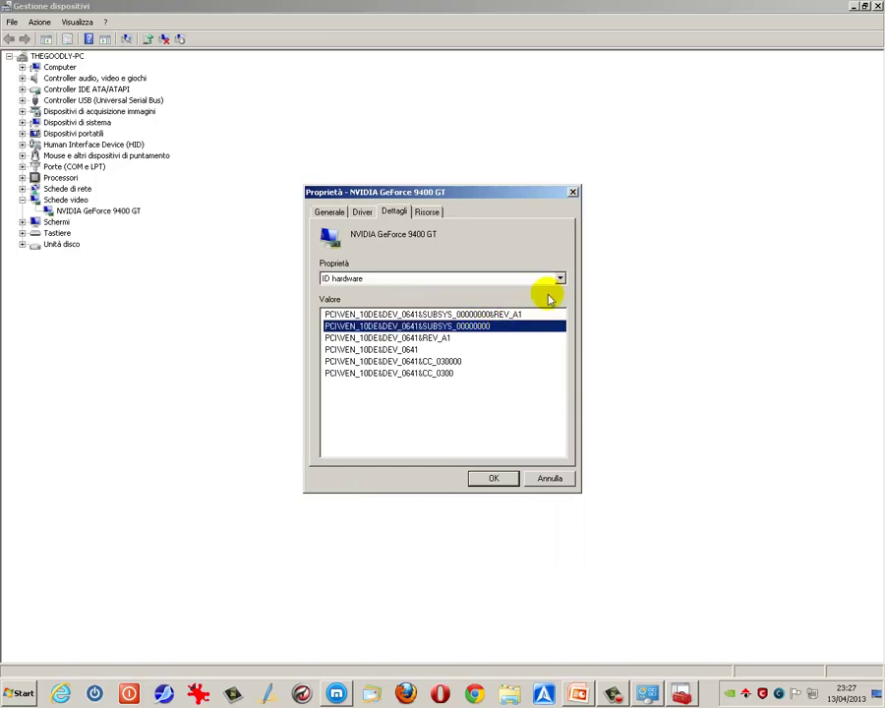
Step: Browse the device's ID compatibili, Produttore, Criteri di rimozione and Codice problema properties
click(559, 278)
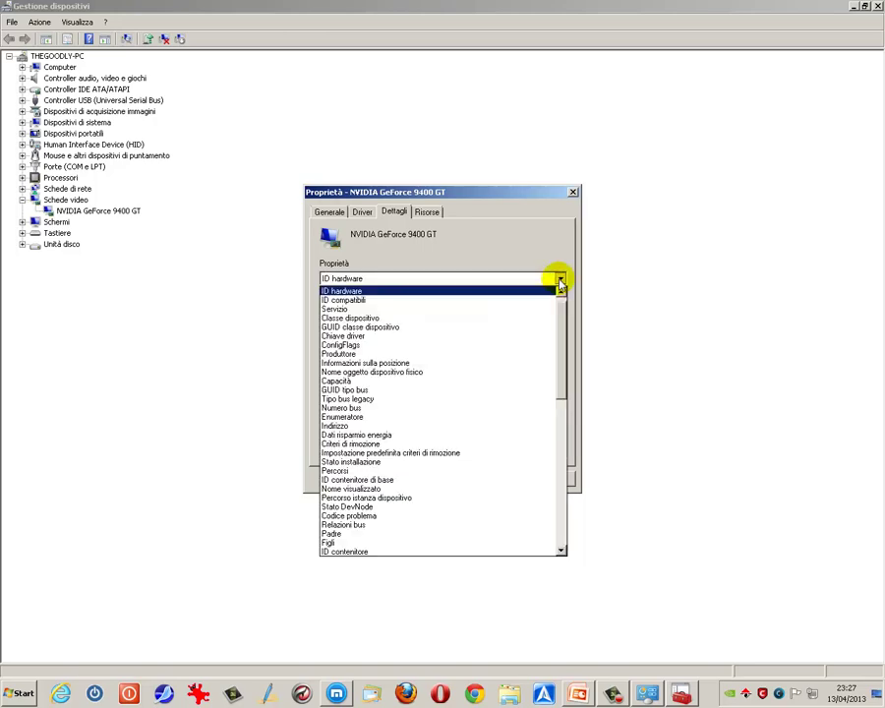
click(362, 300)
click(368, 326)
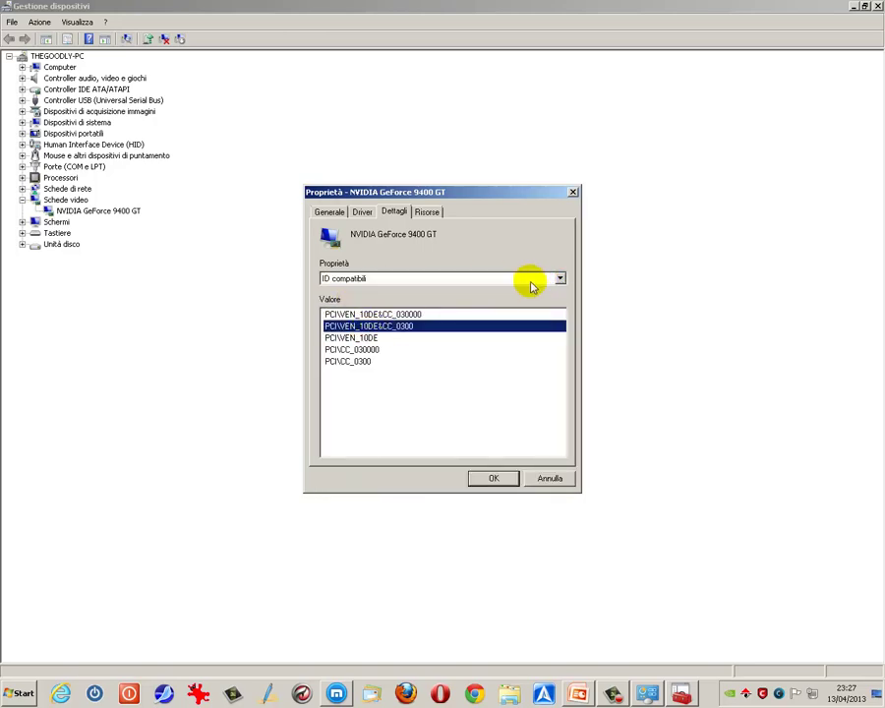
click(559, 279)
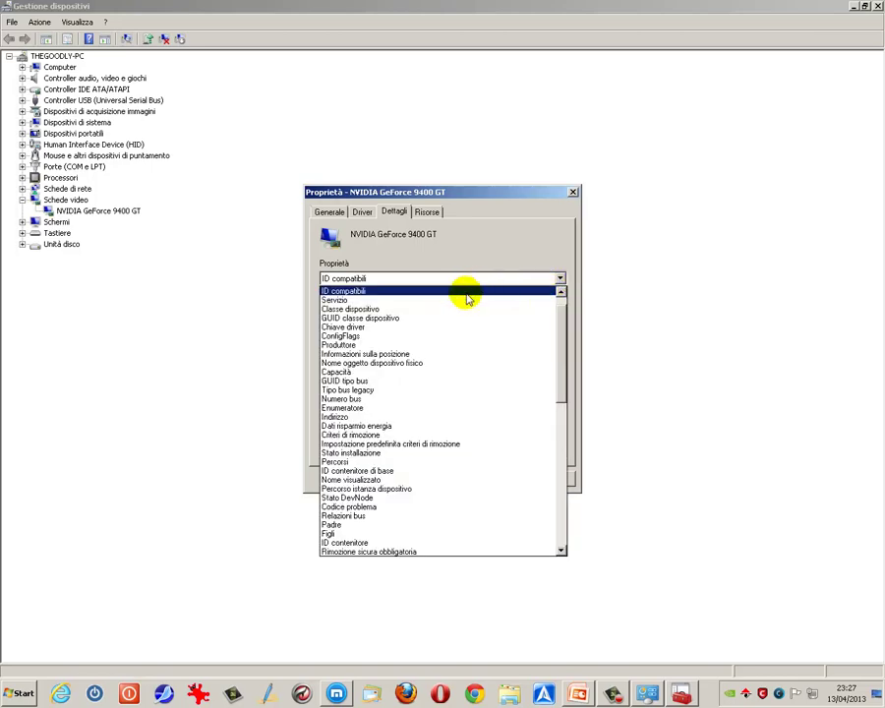
click(411, 341)
click(562, 279)
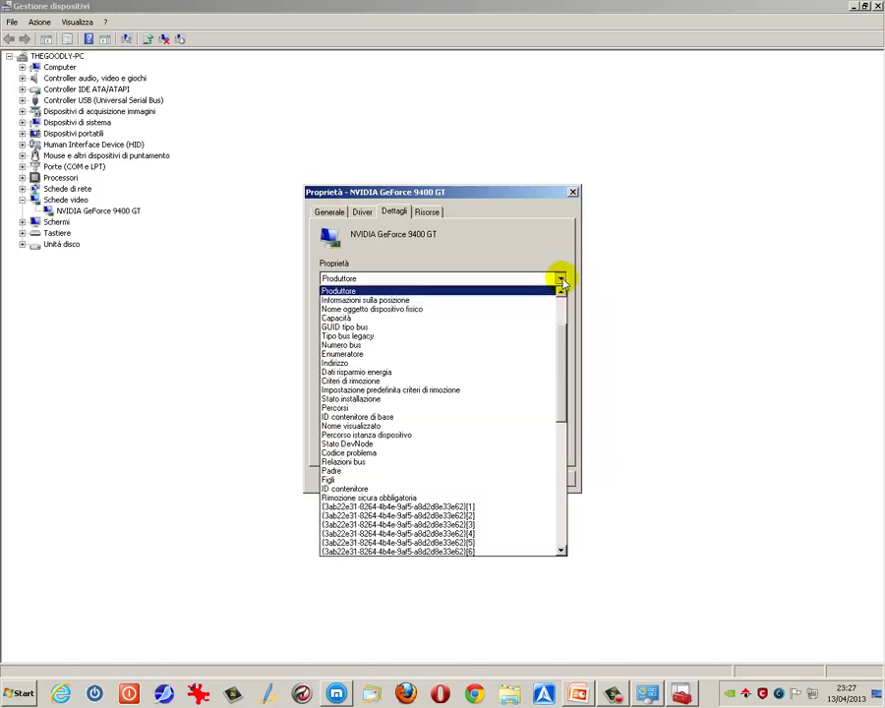
click(438, 372)
click(559, 279)
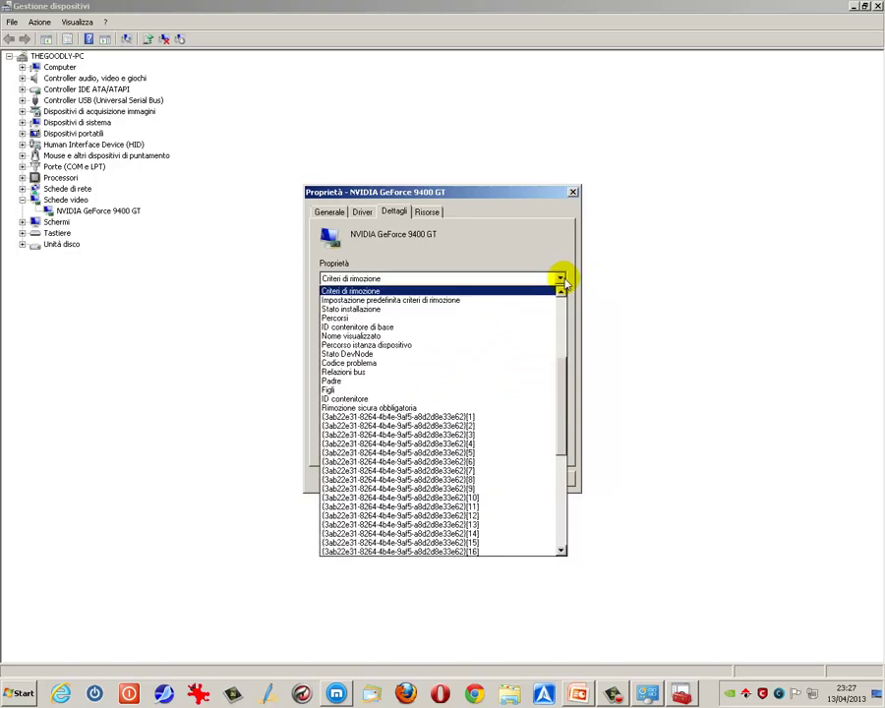
click(414, 364)
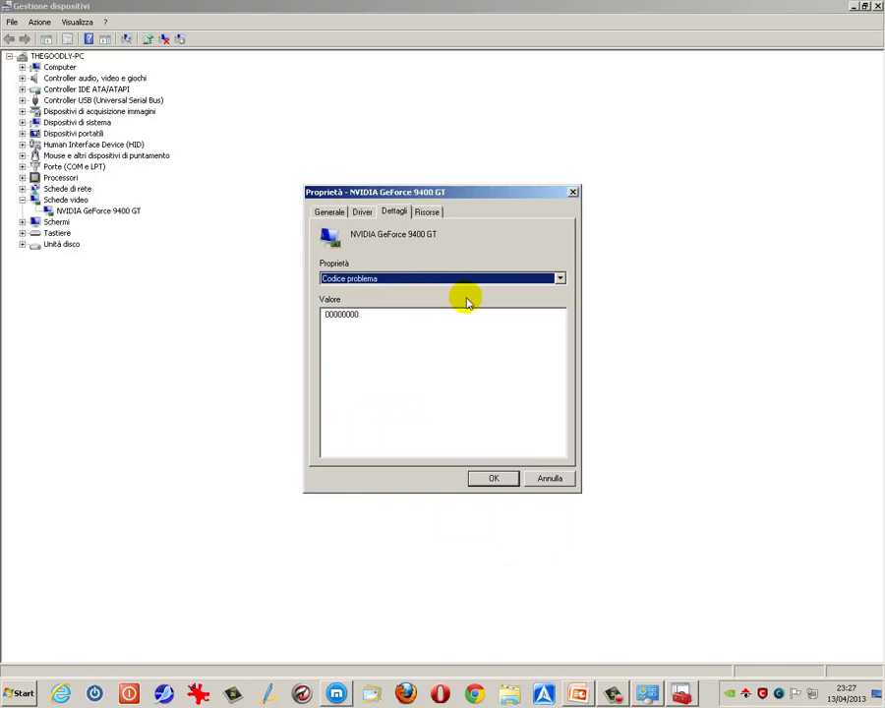
Step: Return to the ID hardware property and copy the value PCI\VEN_10DE&DEV_0641
click(558, 280)
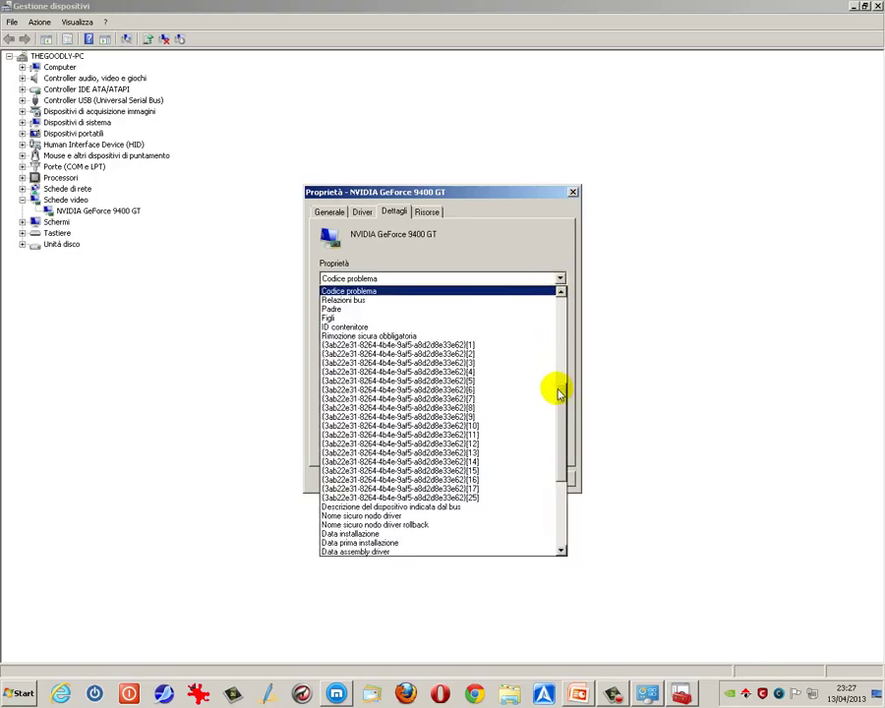
drag(559, 393, 519, 289)
click(389, 303)
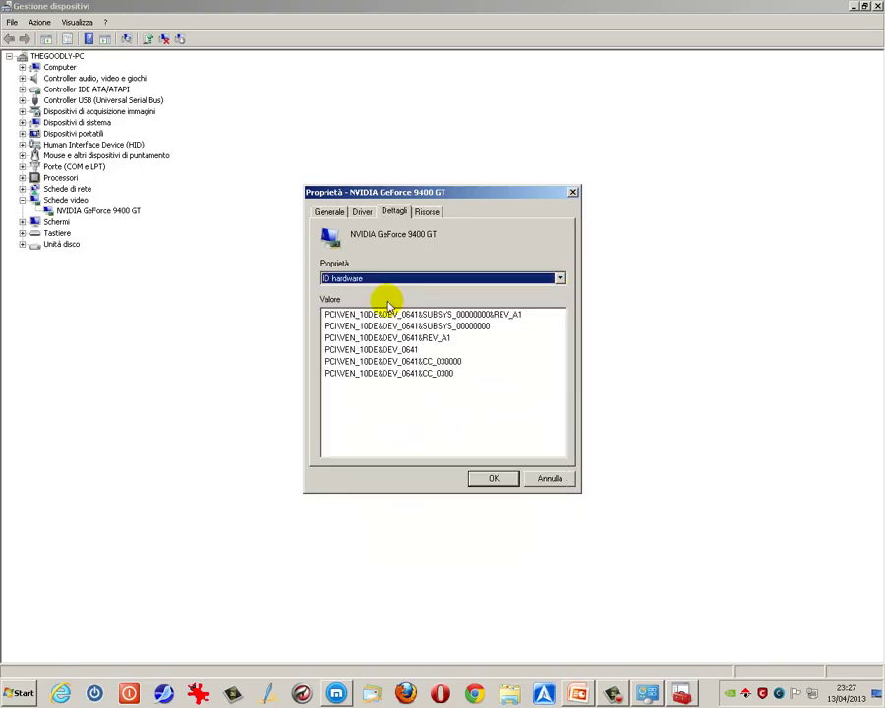
click(323, 351)
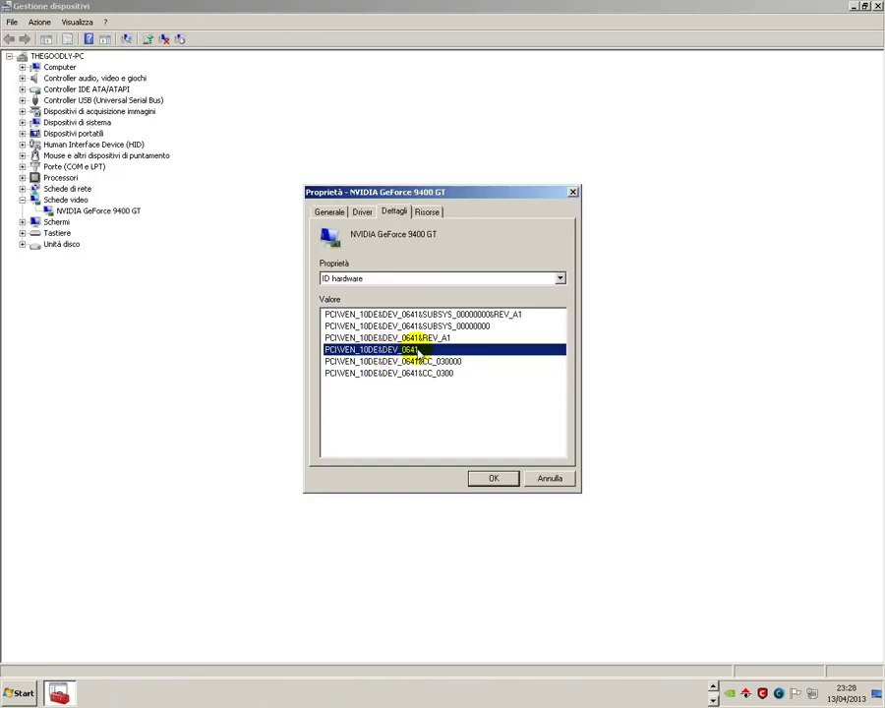
right_click(418, 351)
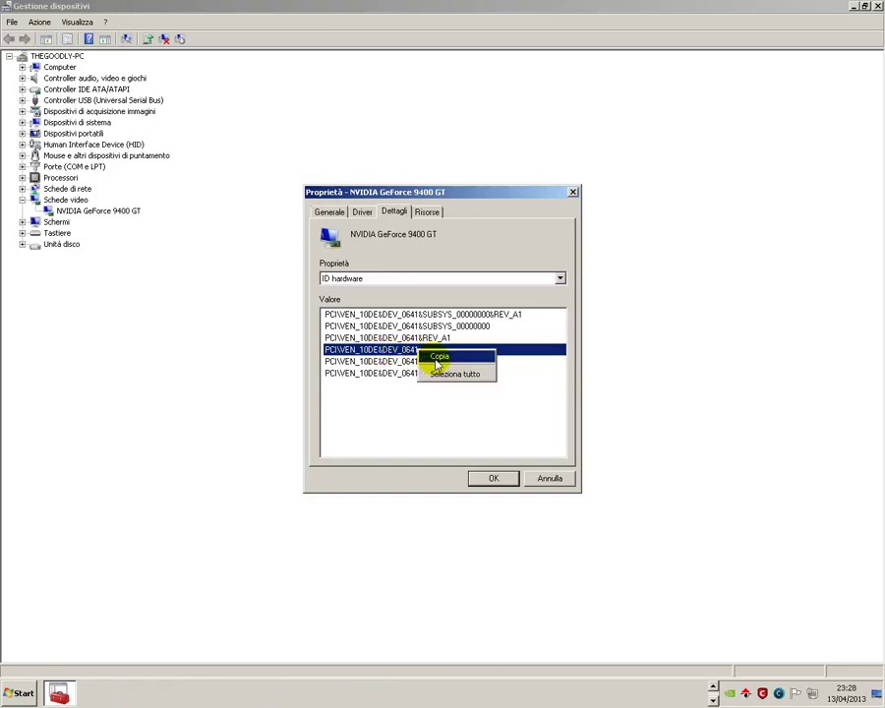
click(439, 357)
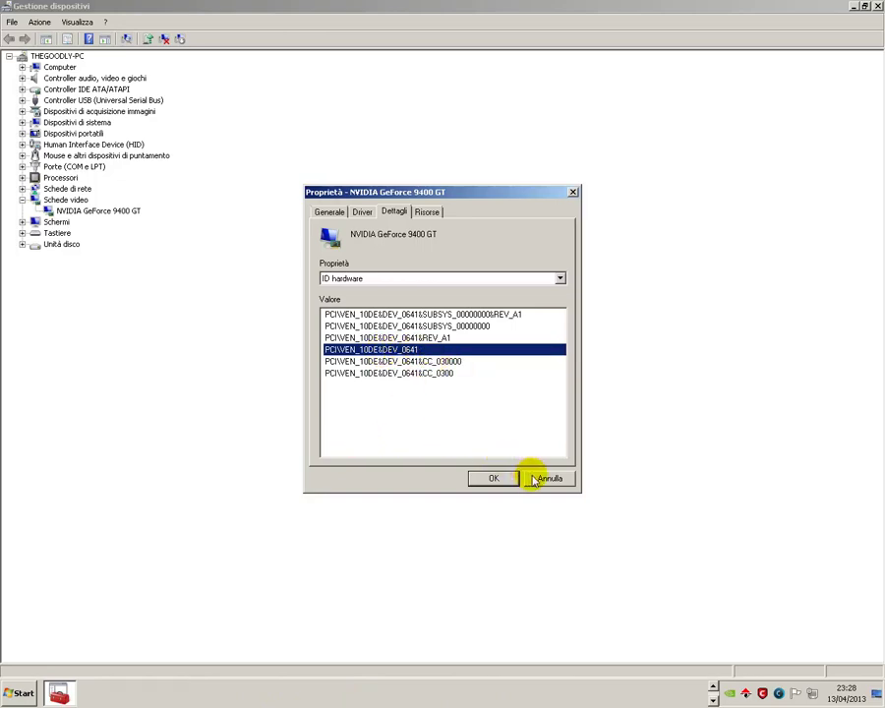
Step: Switch to the Maxthon browser and search Google for the copied hardware ID using the suggestion "pci ven_10de&dev_0641"
click(710, 689)
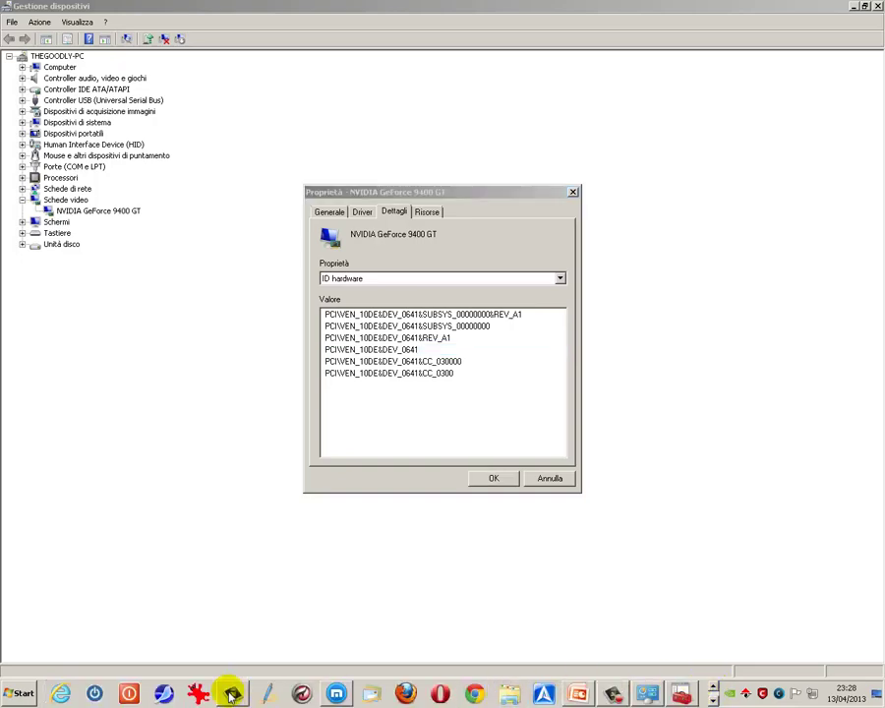
click(337, 694)
right_click(277, 284)
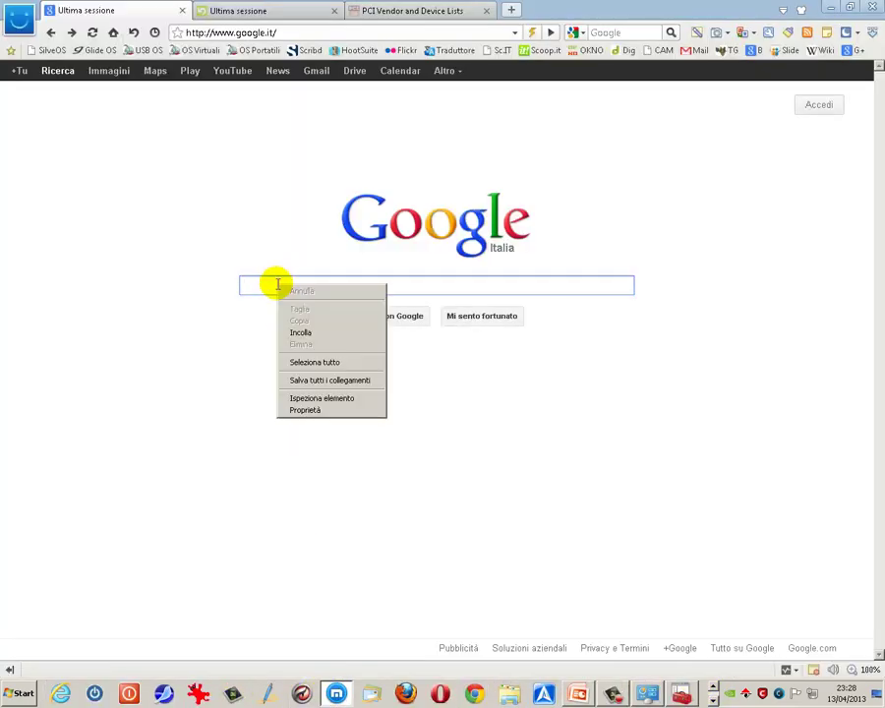
click(292, 334)
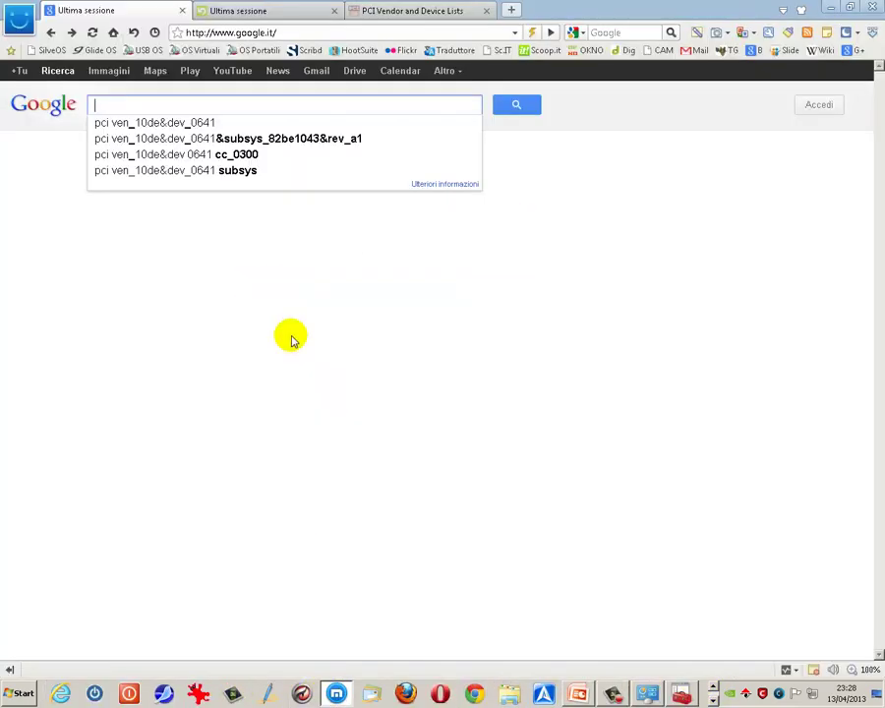
click(197, 123)
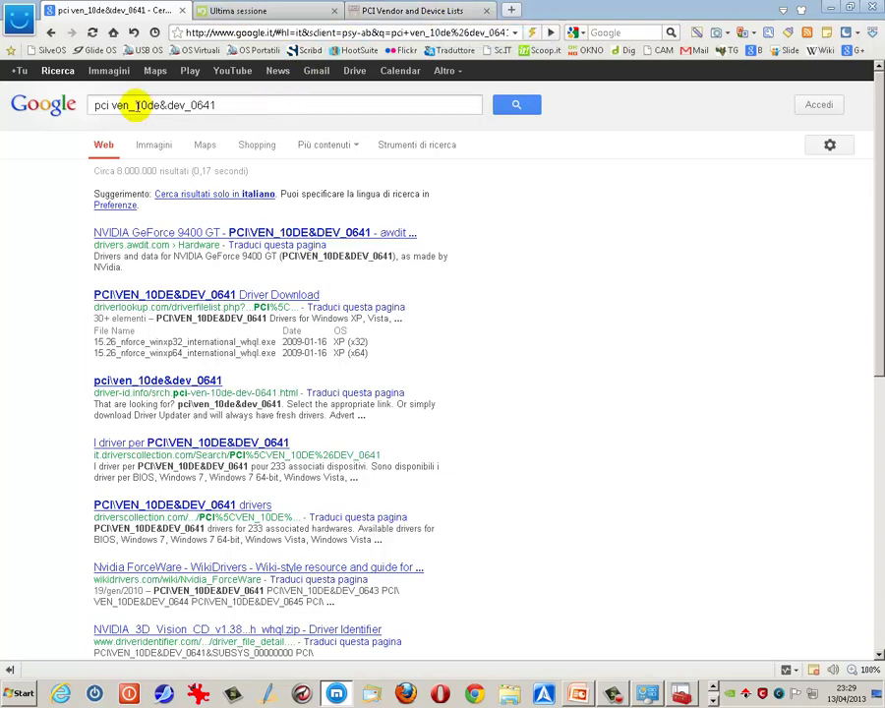
Step: Copy the vendor code 10de from the Google query and run a vendor search for it on PCIDatabase.com
drag(136, 106, 155, 109)
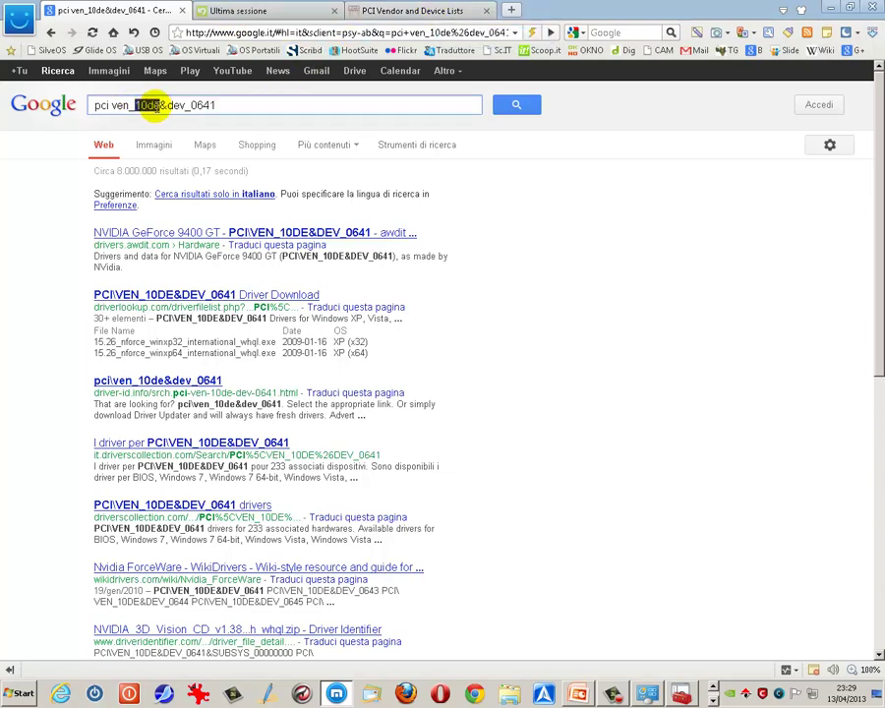
right_click(156, 107)
click(178, 143)
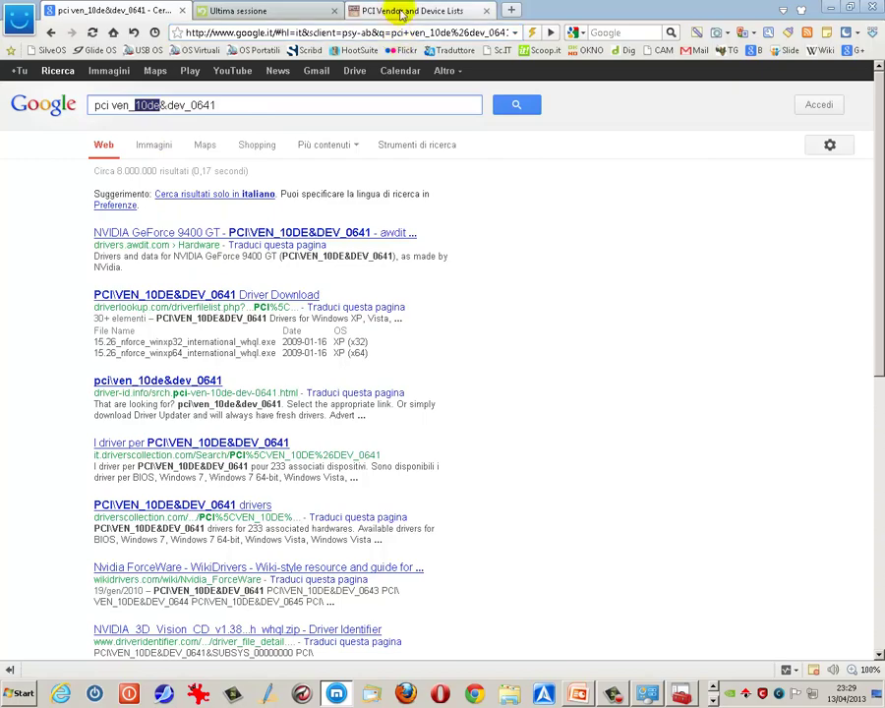
click(398, 13)
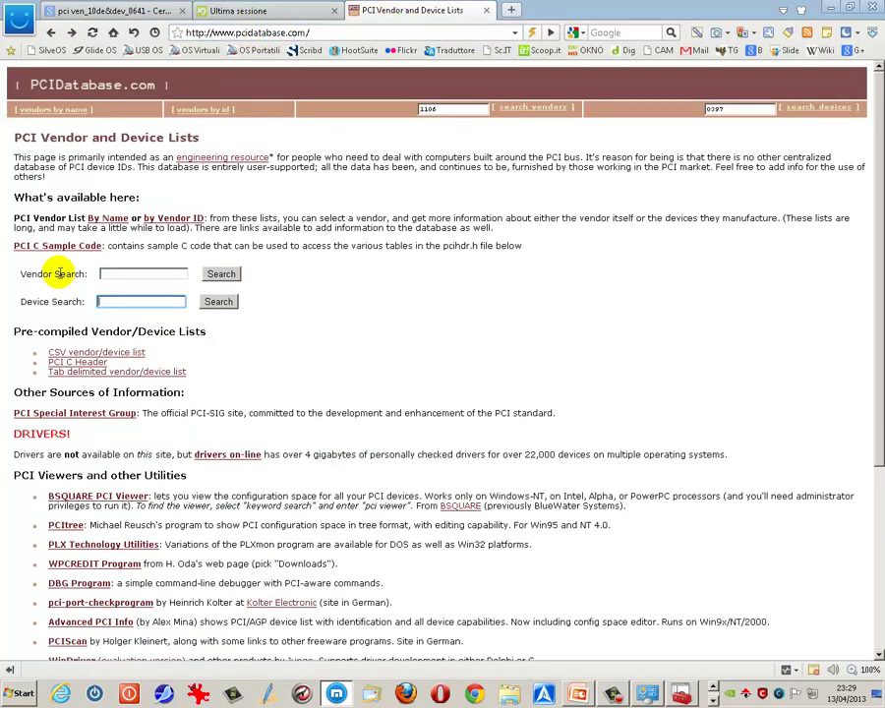
right_click(116, 275)
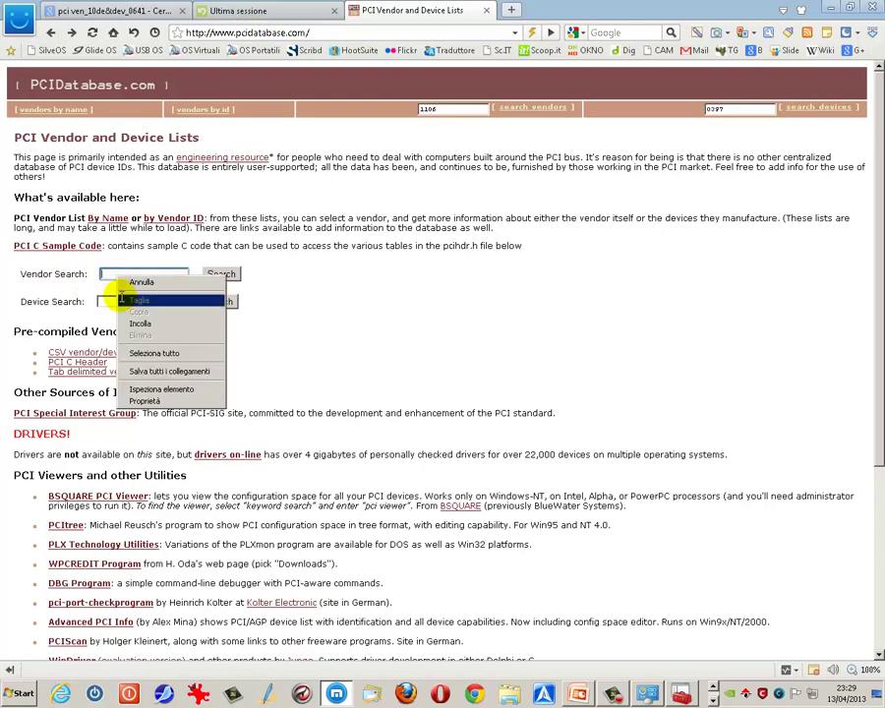
click(133, 318)
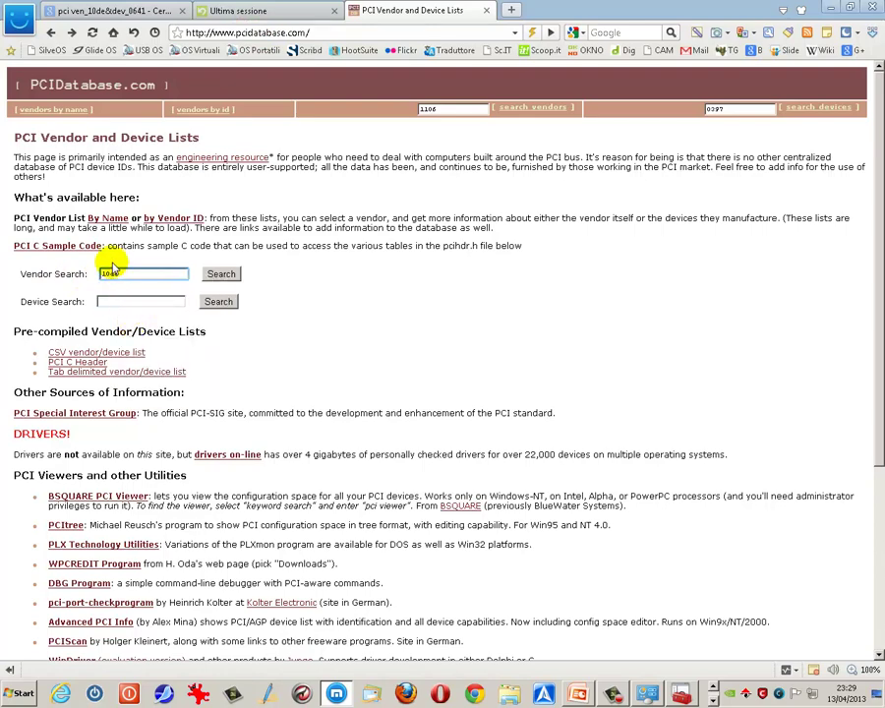
click(223, 277)
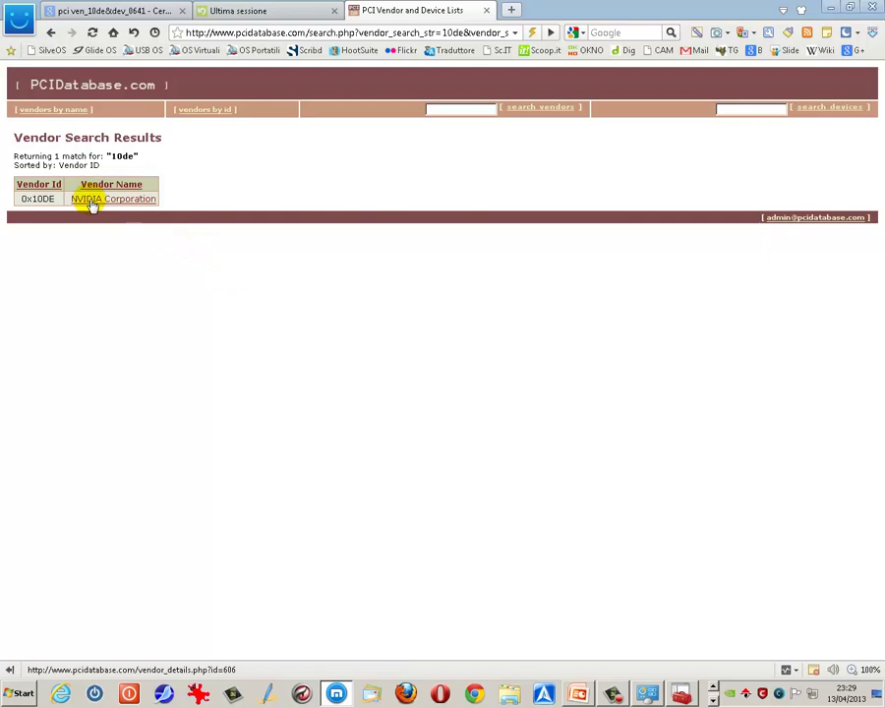
Step: Go back to the PCIDatabase.com start page, and copy the device code 0641 from the Google query
click(51, 32)
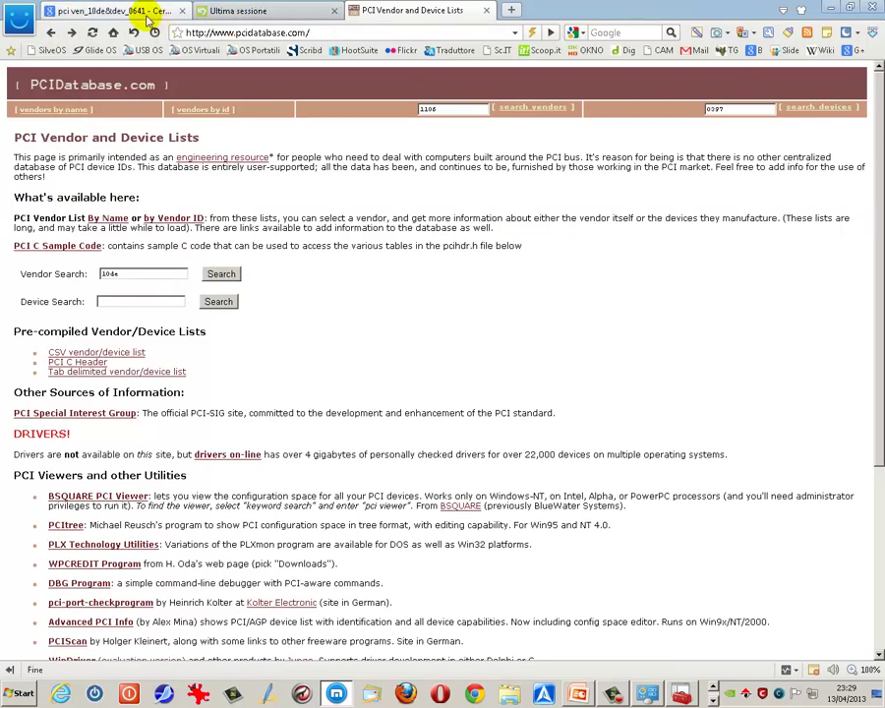
click(147, 14)
click(197, 104)
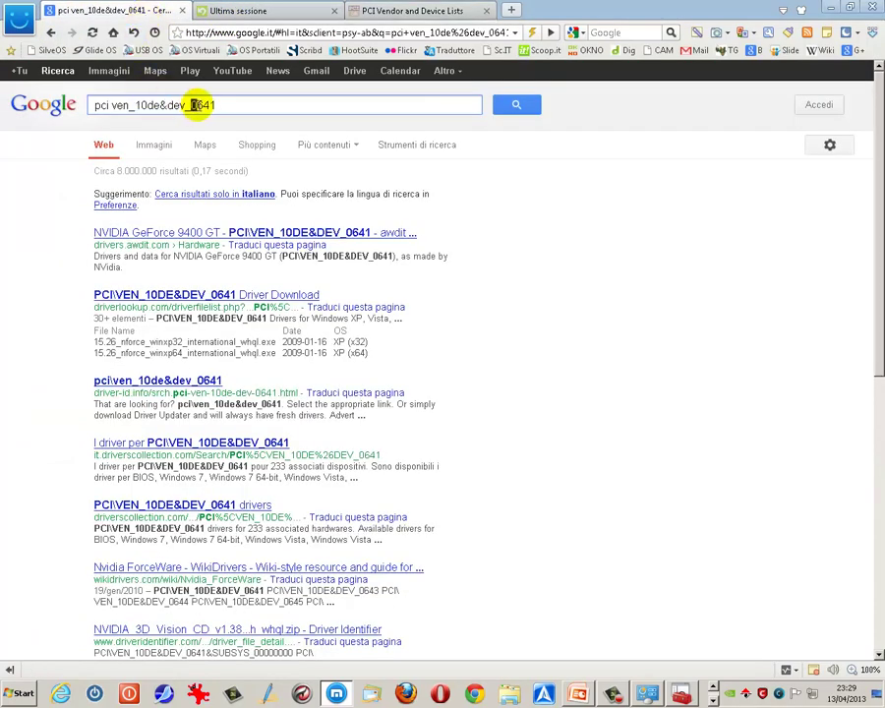
drag(191, 104, 218, 104)
right_click(220, 105)
click(232, 135)
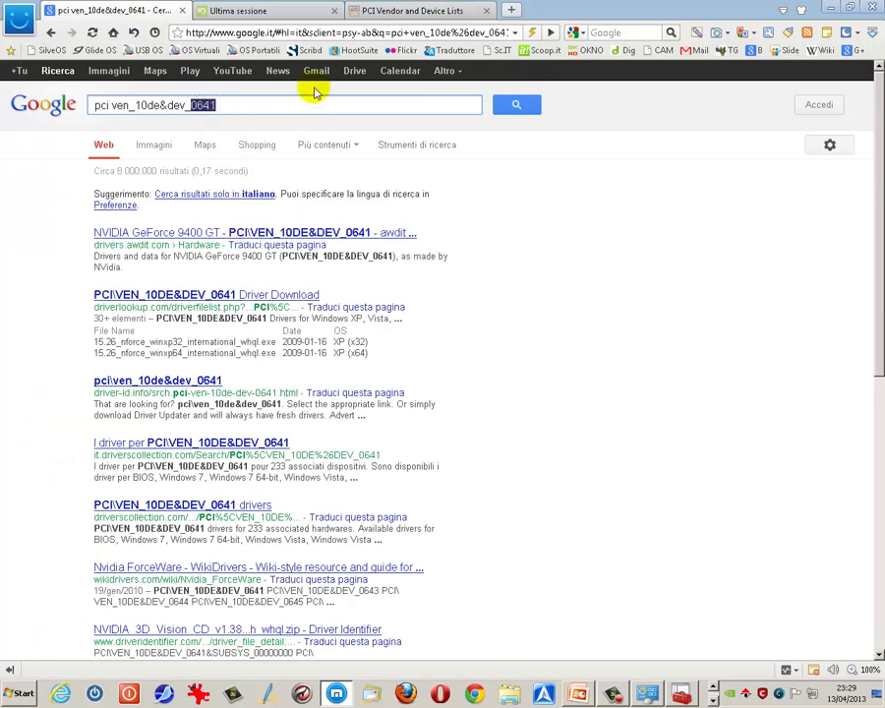
Step: Run a PCIDatabase.com device search for 0641 and highlight the NVIDIA GeForce 9400 GT entry through its vendor name
click(417, 10)
click(113, 301)
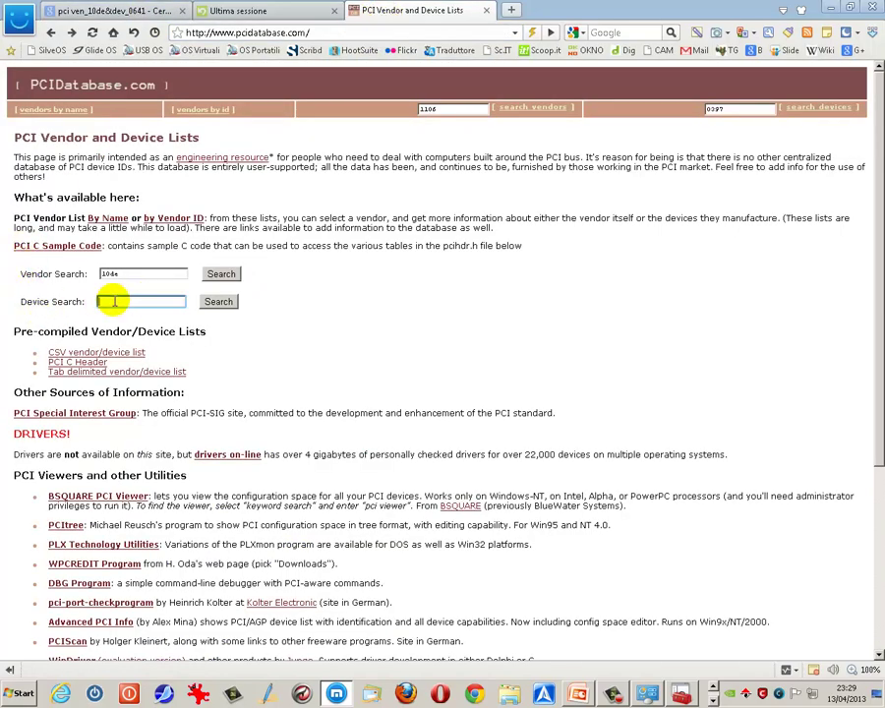
right_click(113, 301)
click(126, 343)
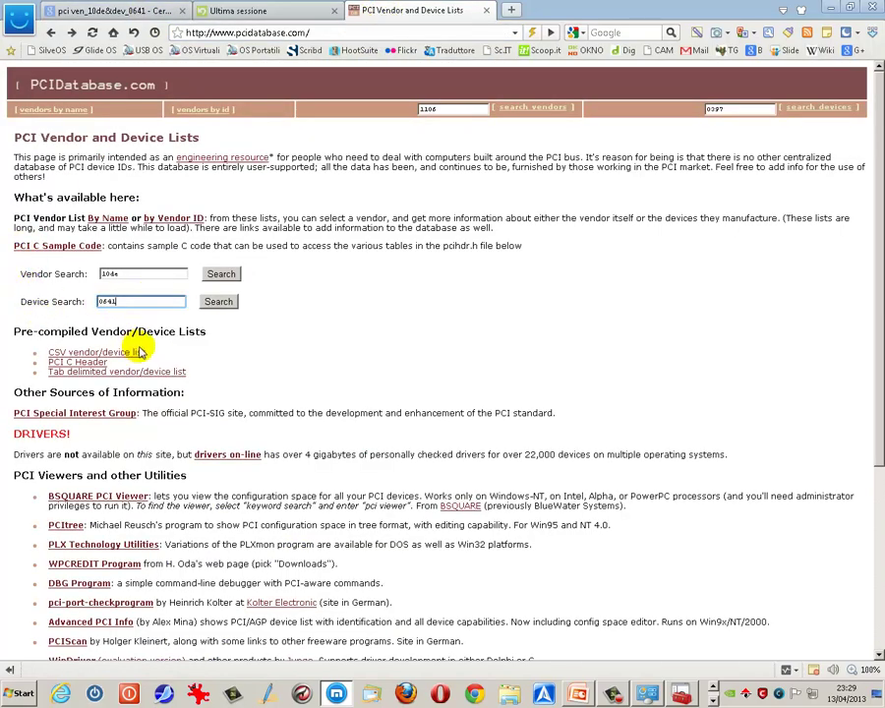
click(206, 301)
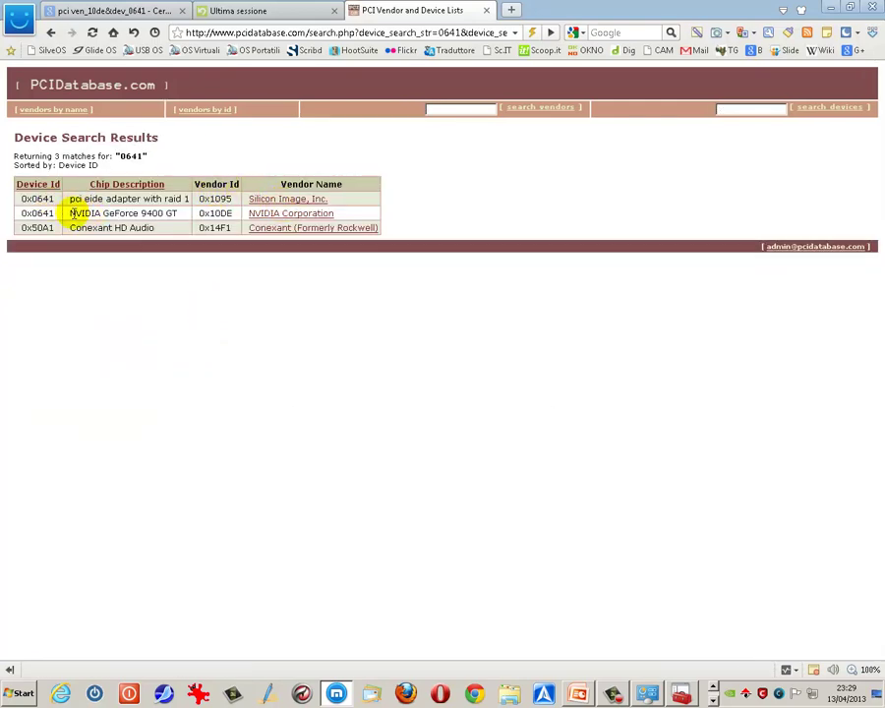
drag(70, 212, 346, 212)
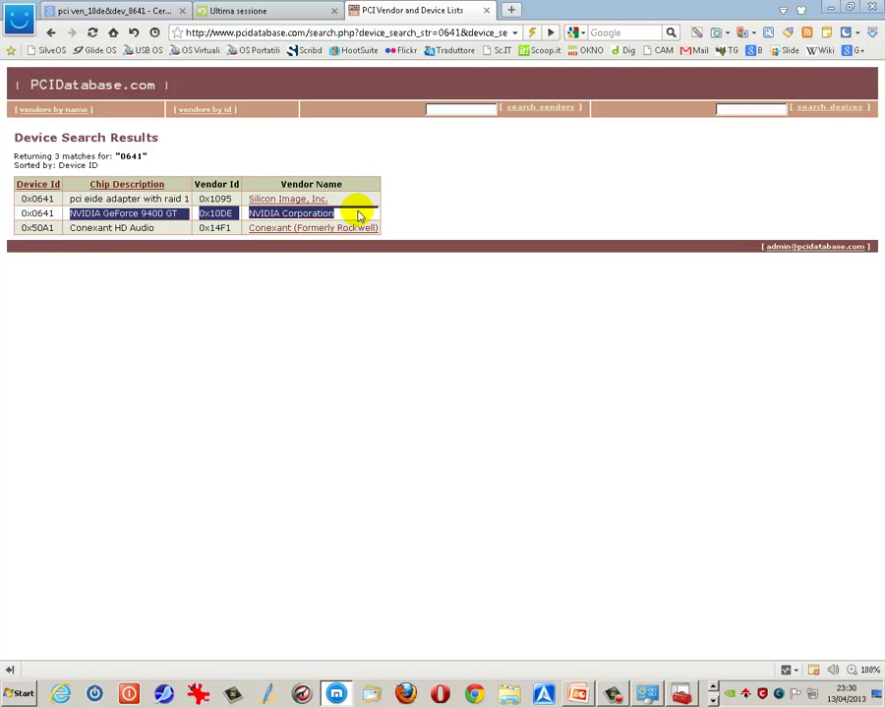
key(ctrl+1)
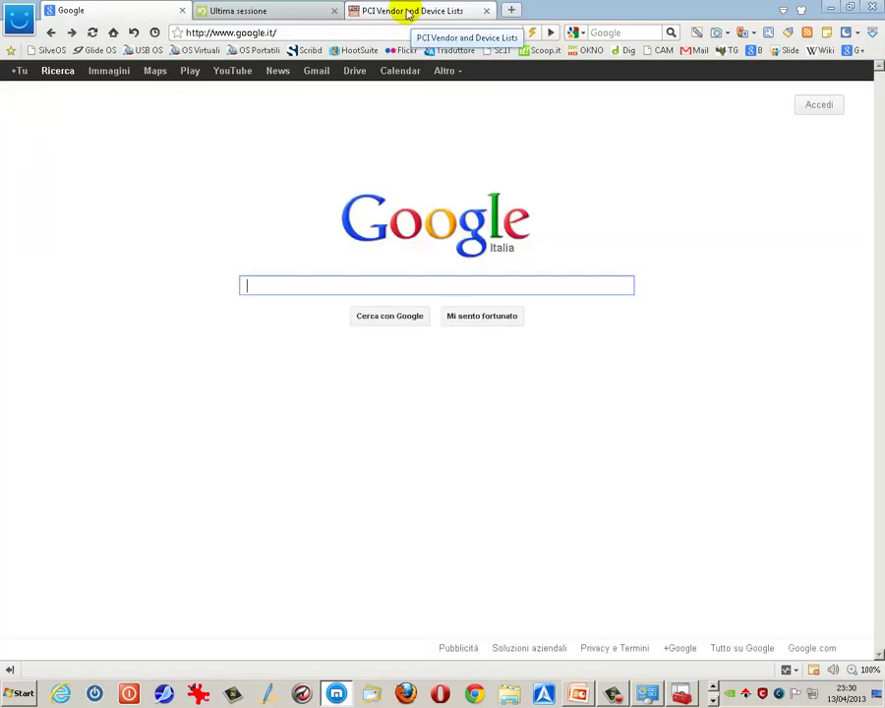